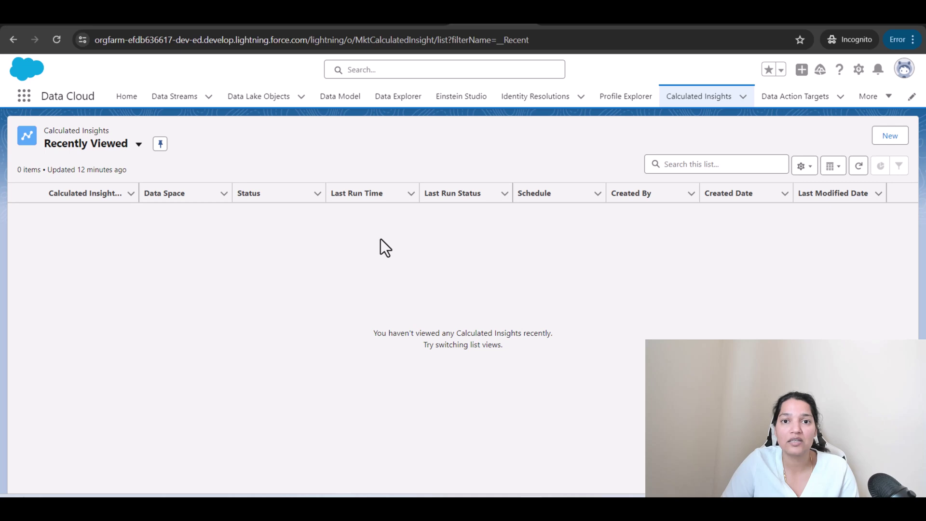
Start a new insight in the default data space with Create with Visual Builder
left_click(699, 102)
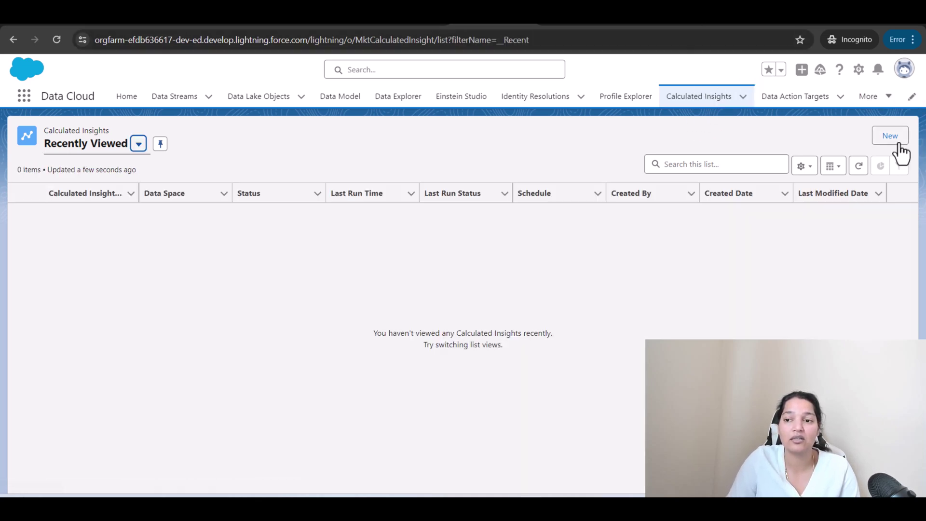
left_click(898, 143)
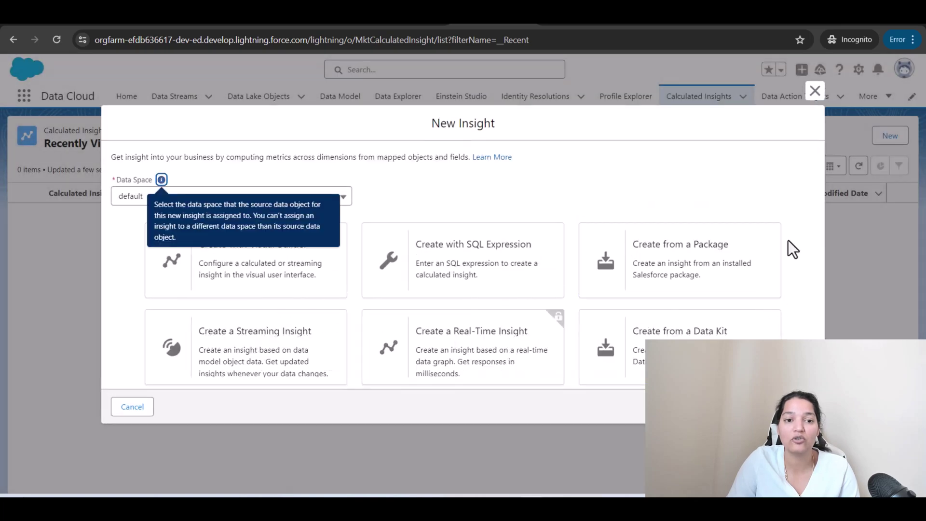
double_click(119, 179)
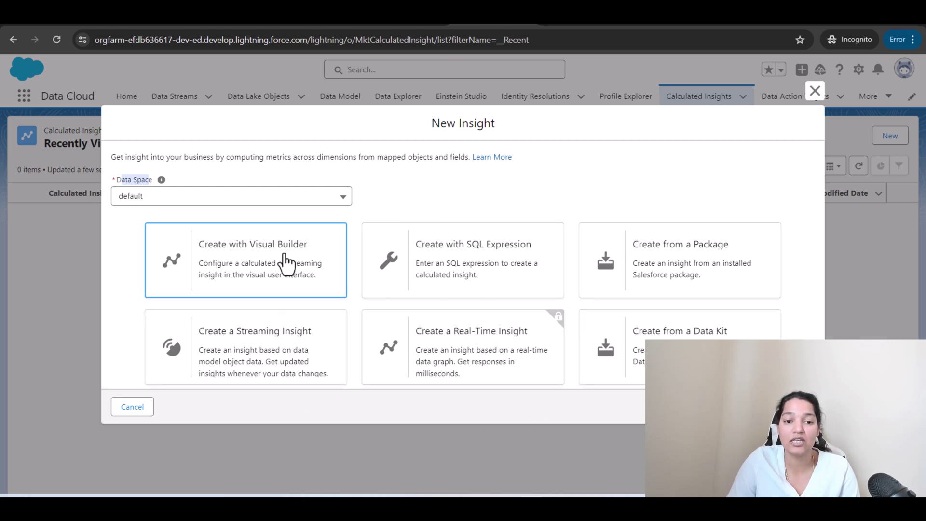
left_click(251, 266)
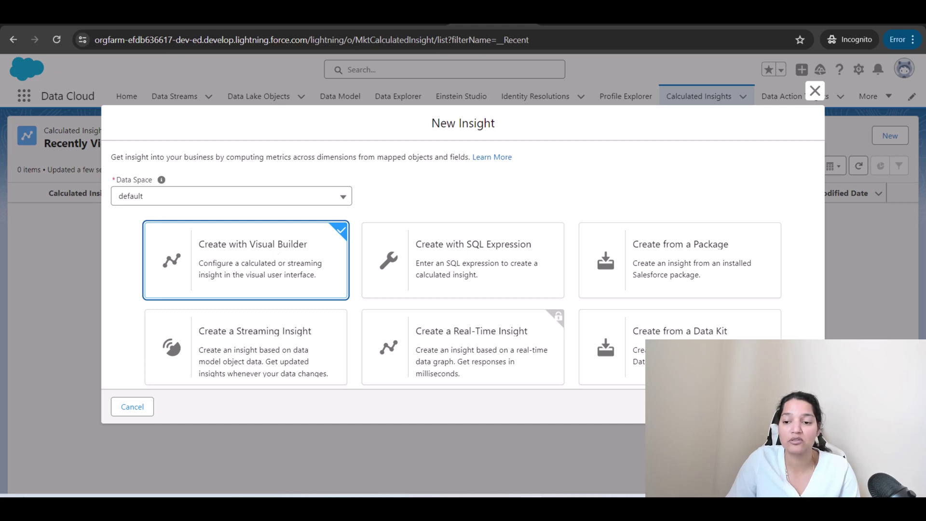
left_click(787, 407)
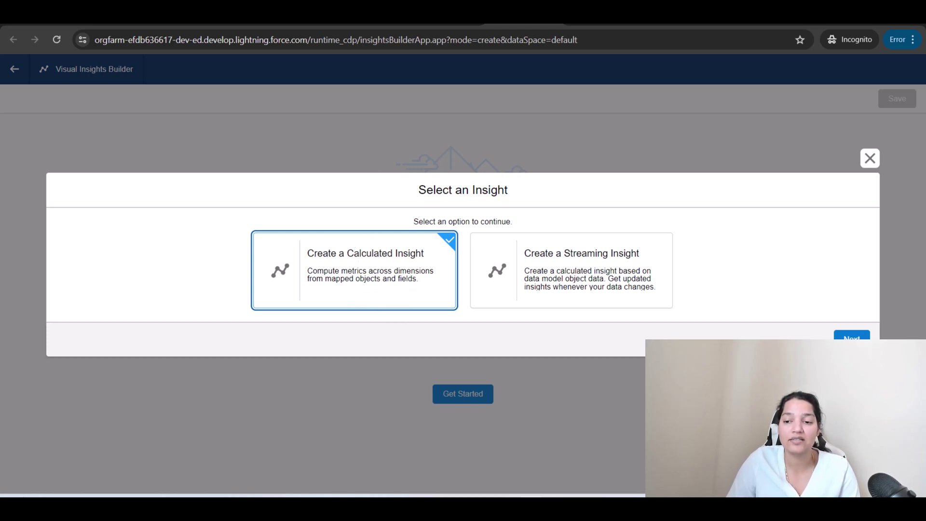
Choose a calculated insight and set Reservation as its input data object
left_click(852, 337)
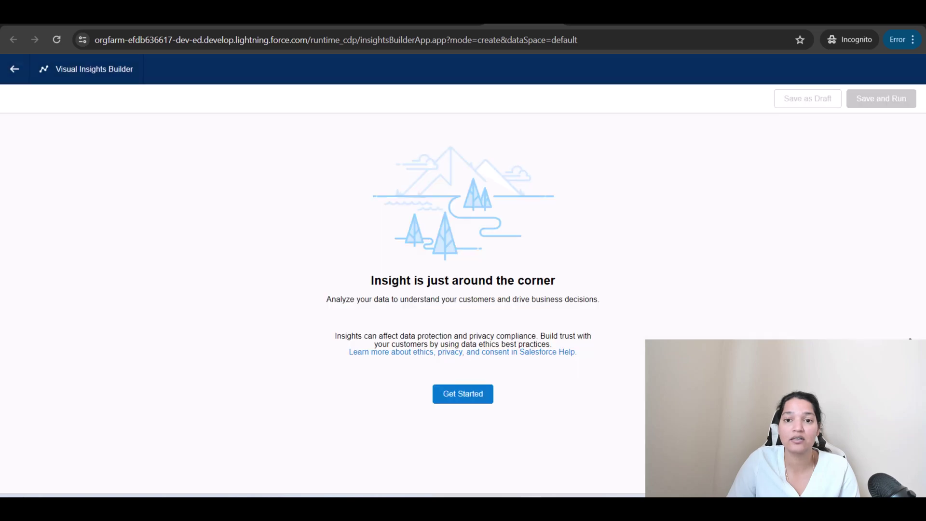
left_click(469, 403)
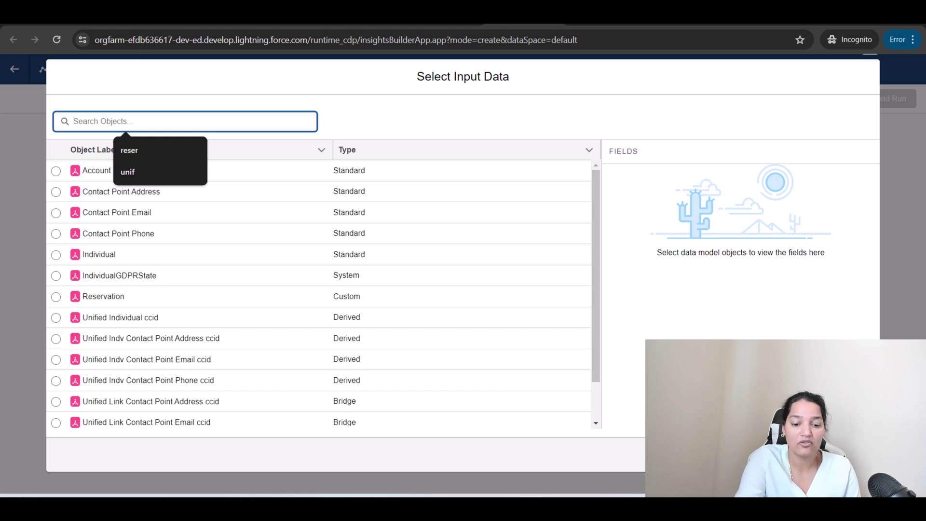
type("rese")
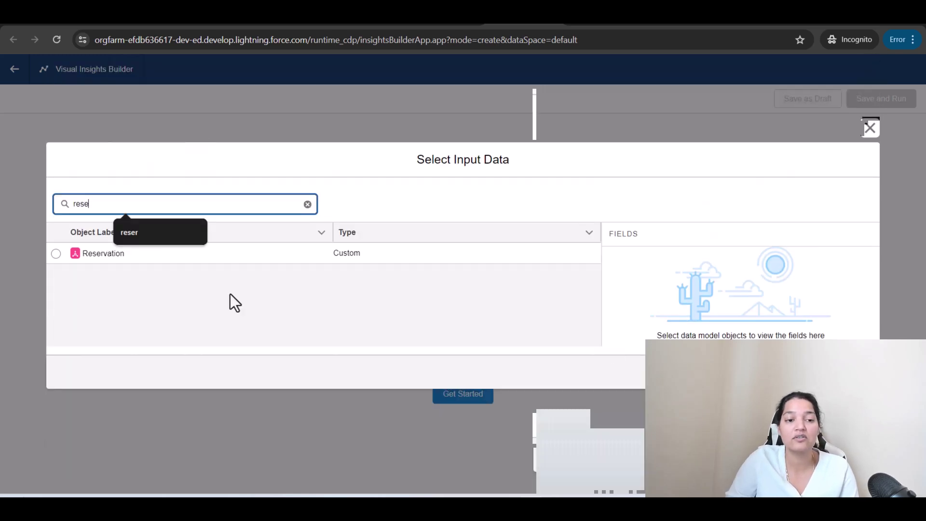
left_click(56, 253)
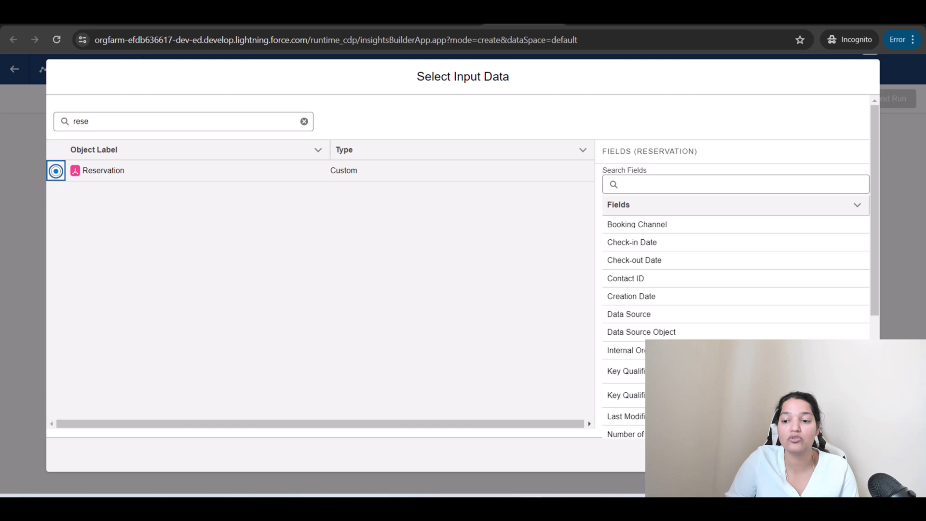
key("Return")
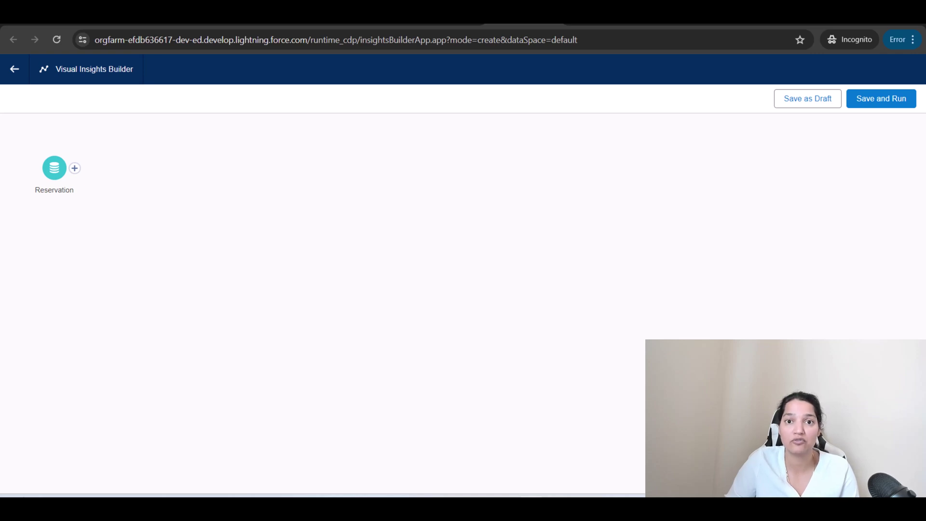
Add a Join step after Reservation that brings in Unified Individual ccid
left_click(75, 168)
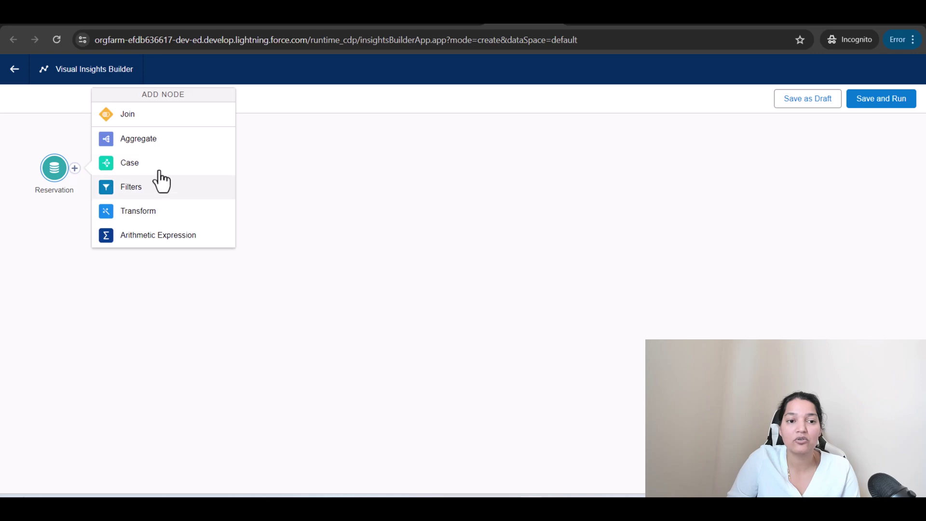
left_click(128, 116)
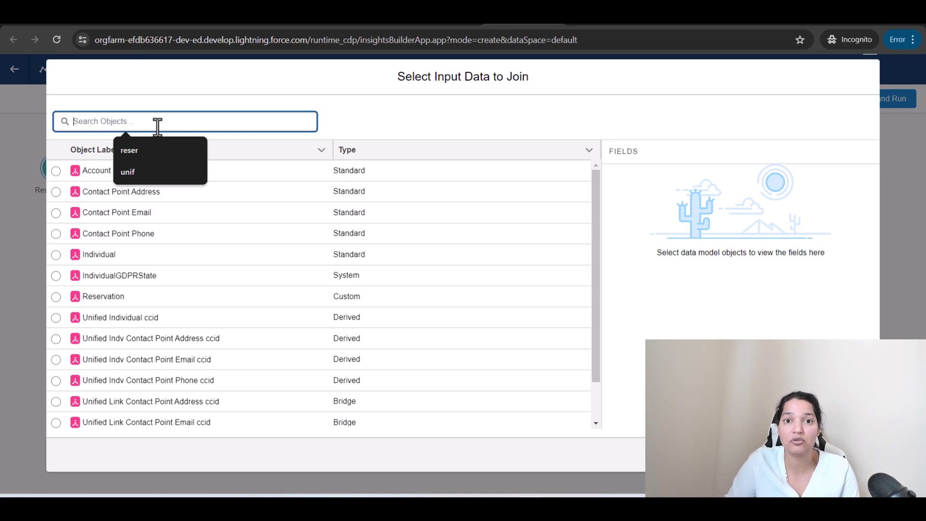
type("unif")
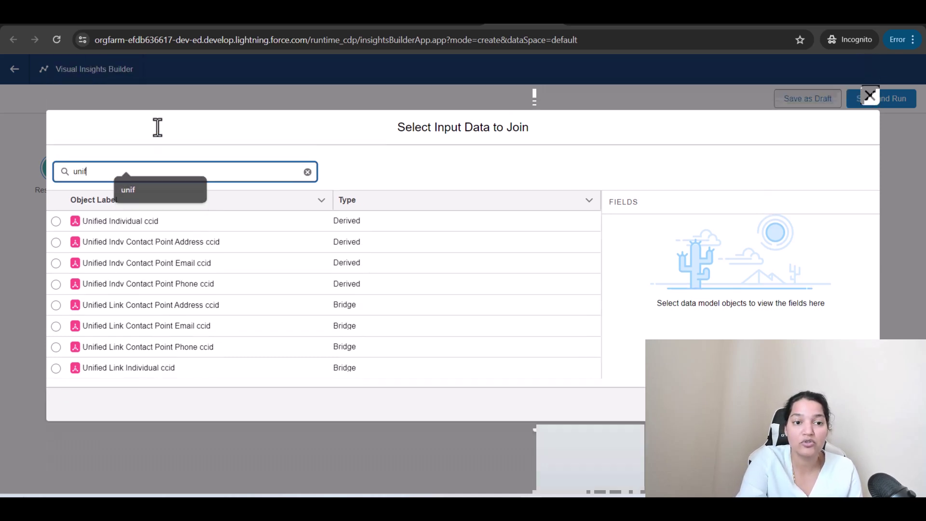
left_click(54, 221)
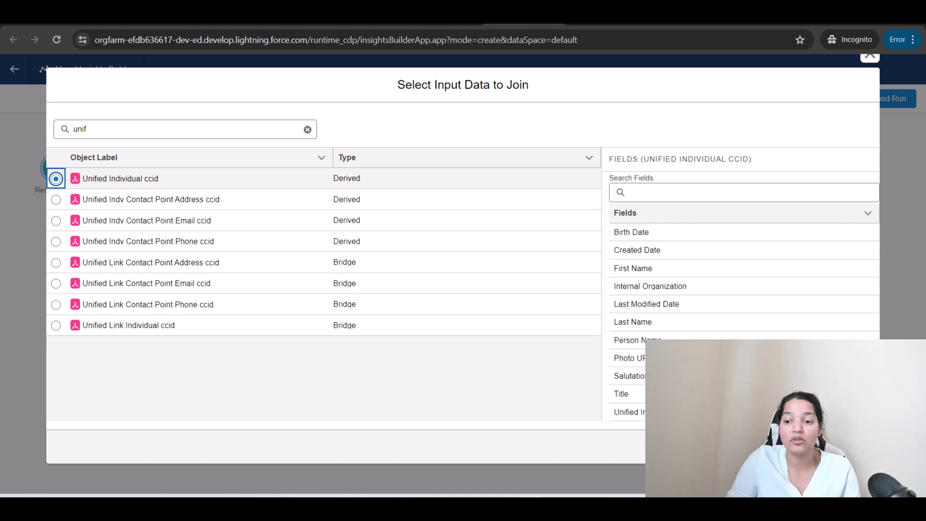
left_click(849, 446)
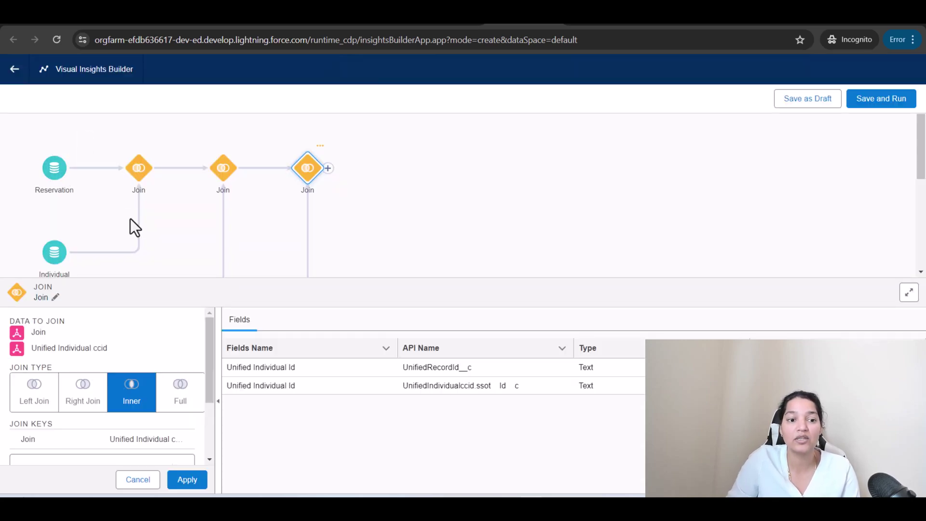
Apply the inner join on Unified Individual Id with right-column prefix UnifiedIndividualccid
scroll(67, 266, "down", 1)
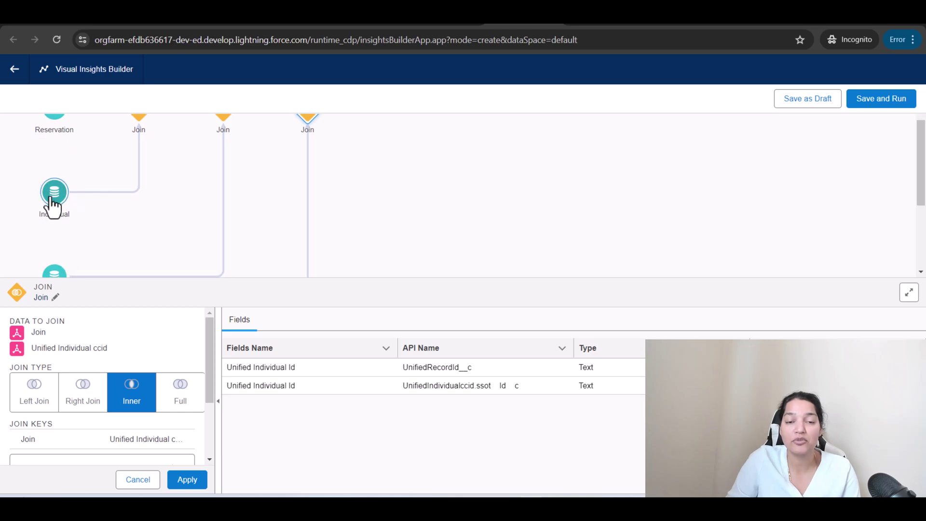
scroll(68, 221, "down", 1)
scroll(51, 246, "down", 2)
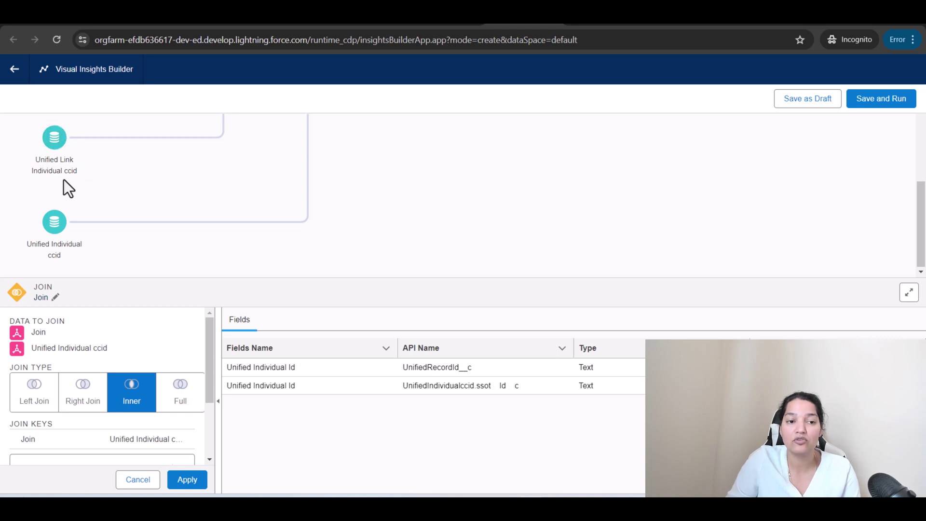
left_click(187, 193)
left_click(645, 187)
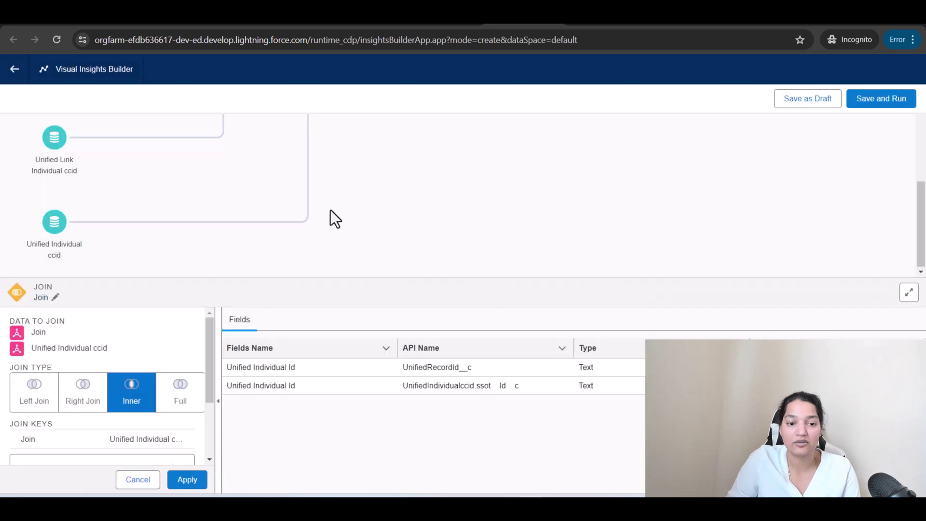
mouse_move(182, 395)
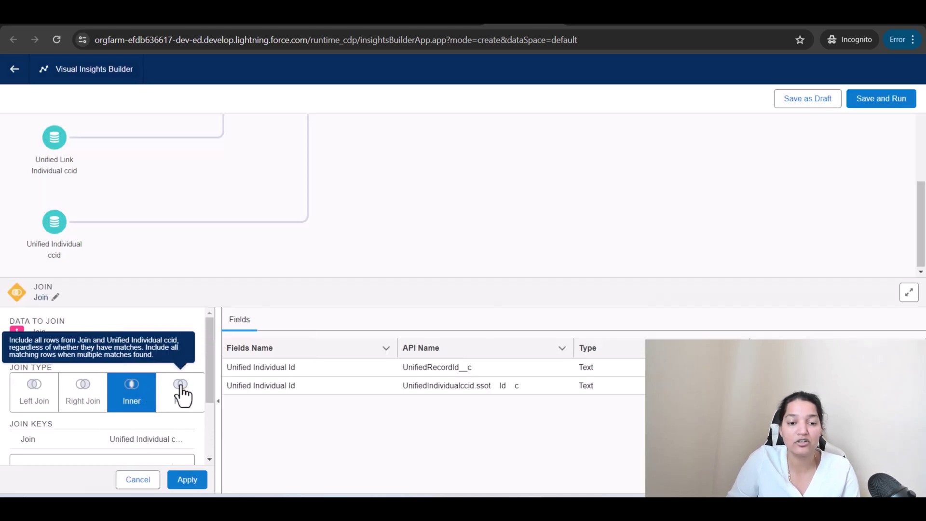
left_click_drag(208, 393, 208, 453)
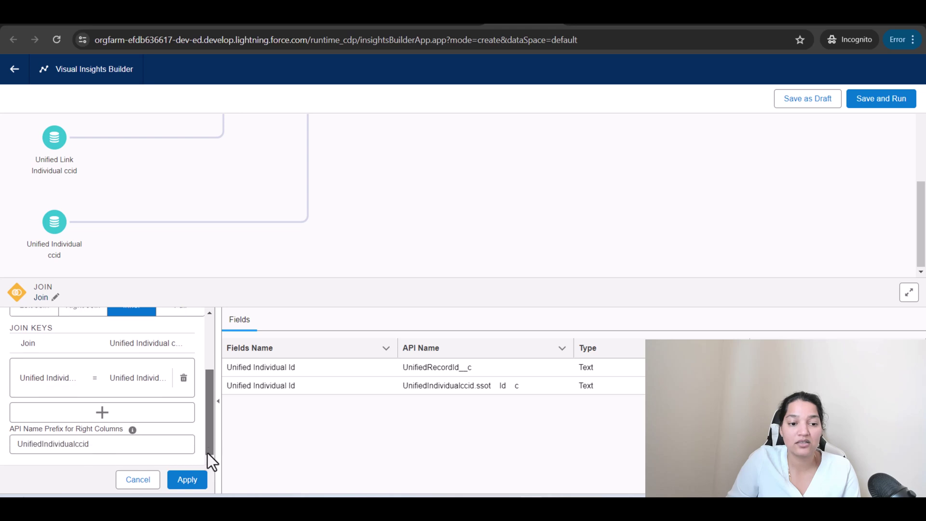
left_click(186, 480)
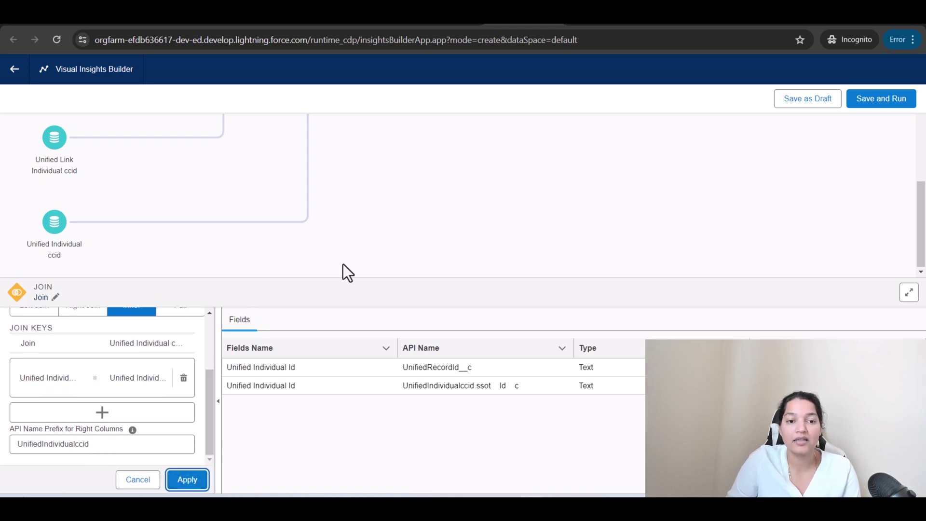
scroll(379, 209, "up", 4)
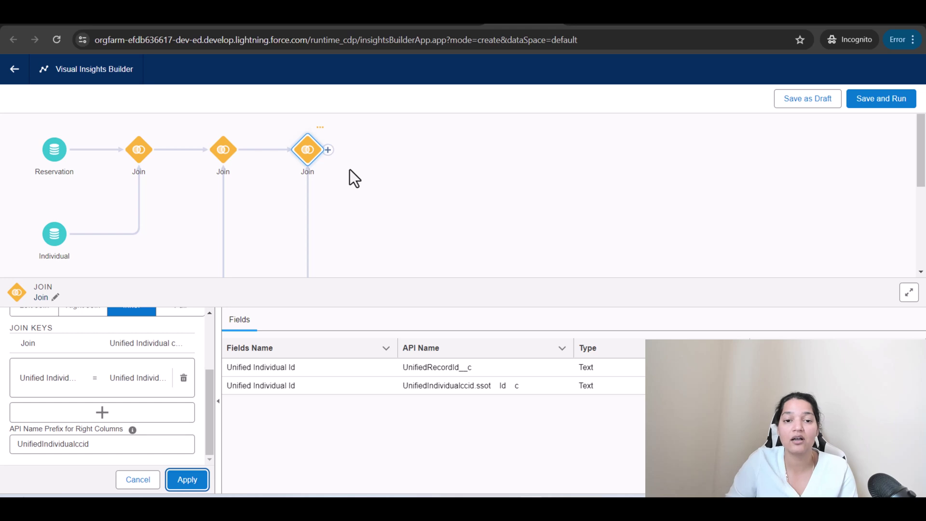
Add an Aggregate step with measure 'Lifetime Value Of the Customer' as Sum of Total Price
left_click(328, 151)
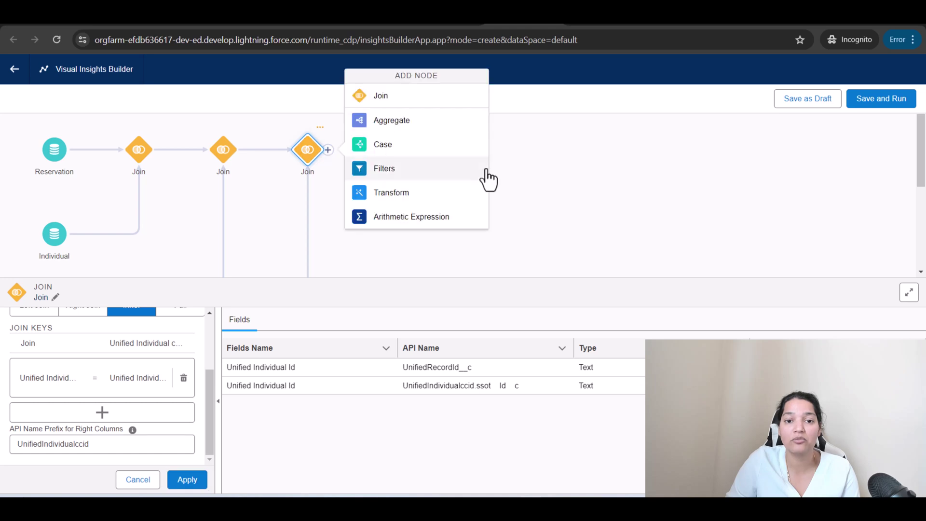
left_click(387, 123)
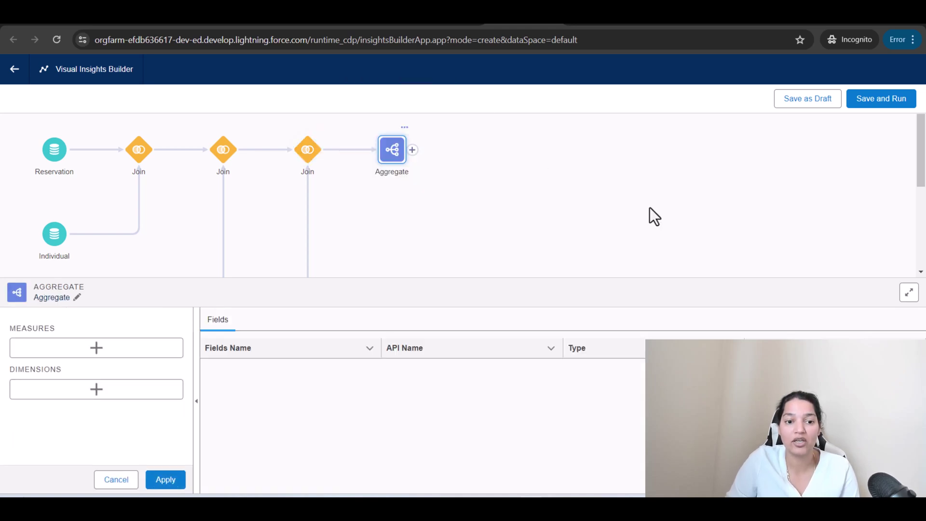
left_click(97, 349)
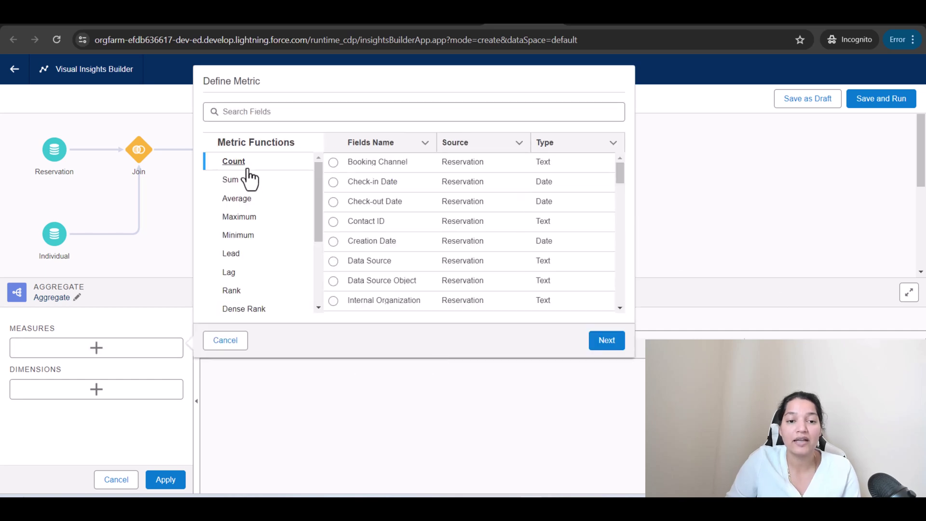
left_click(231, 181)
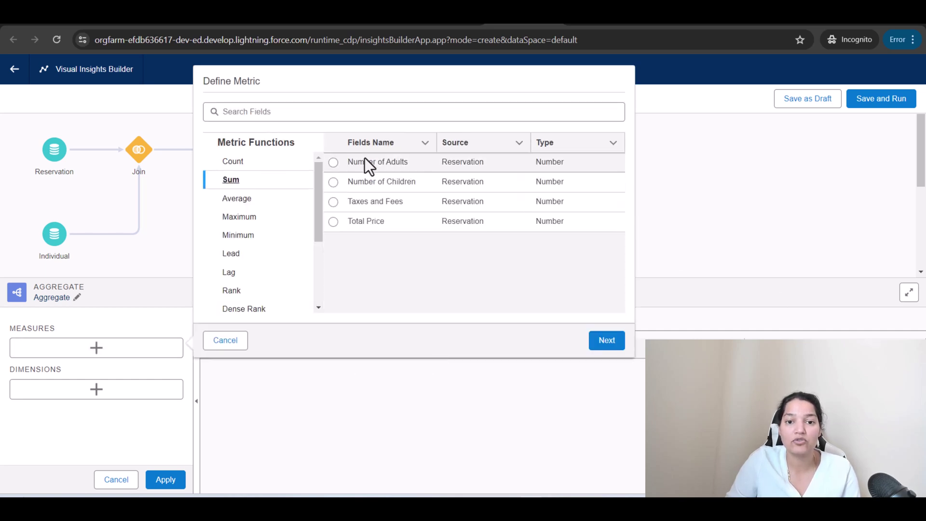
left_click(334, 223)
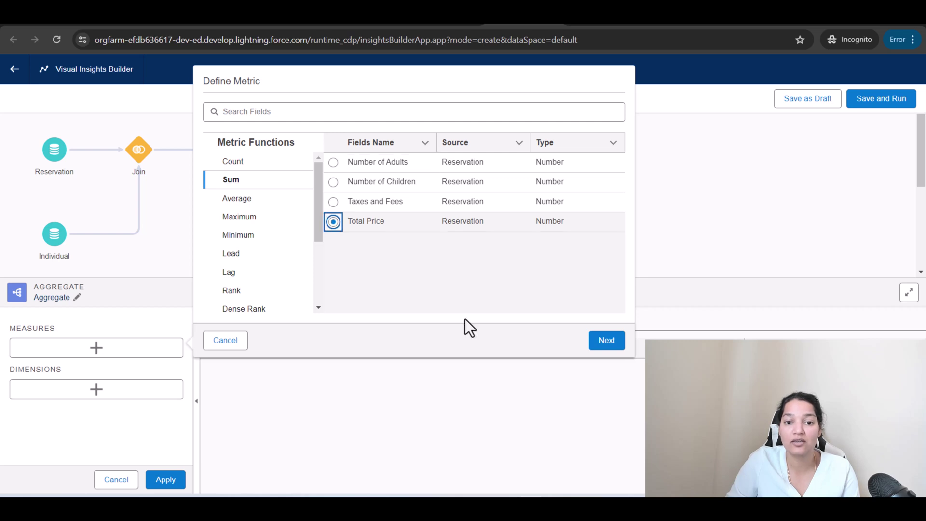
double_click(441, 220)
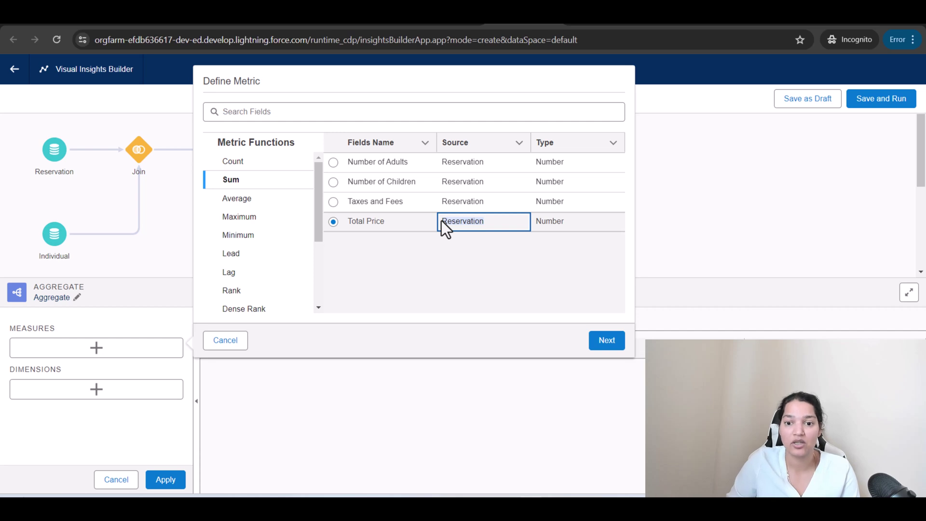
left_click(609, 343)
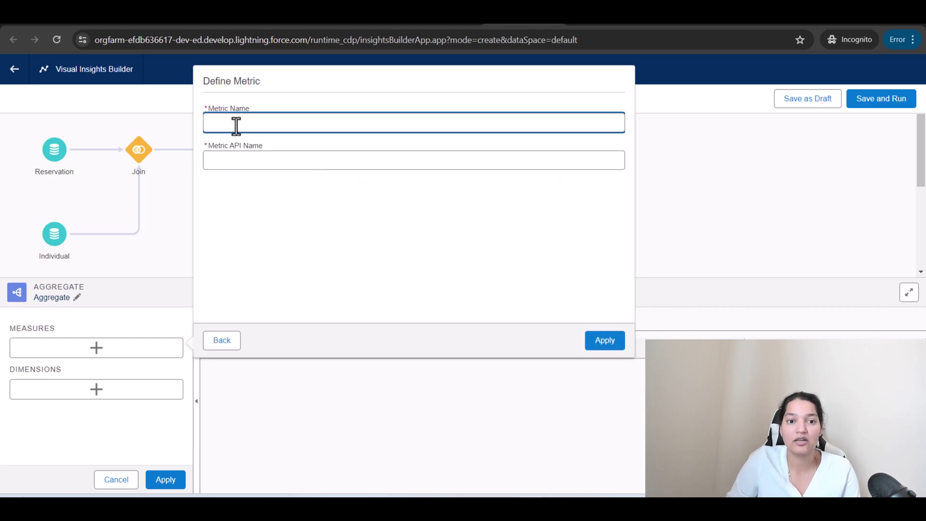
type("Lifeti")
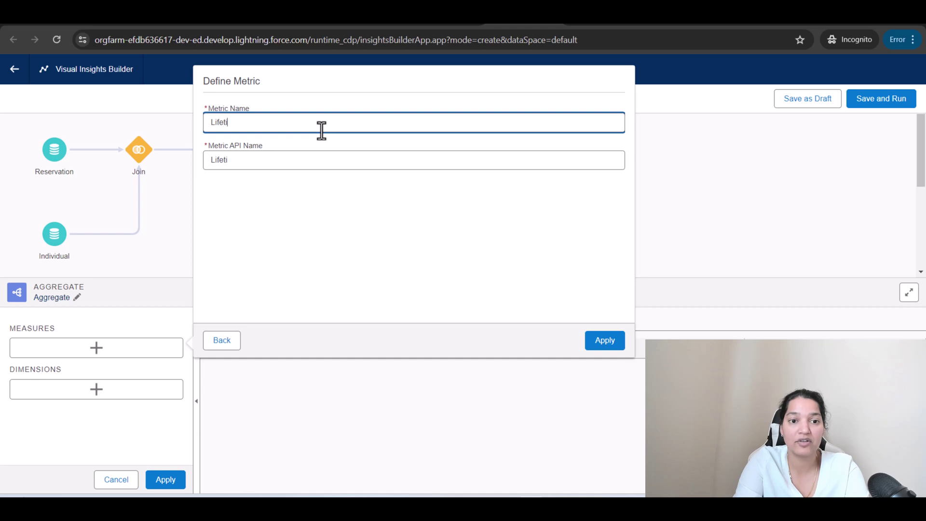
type("me Value Of")
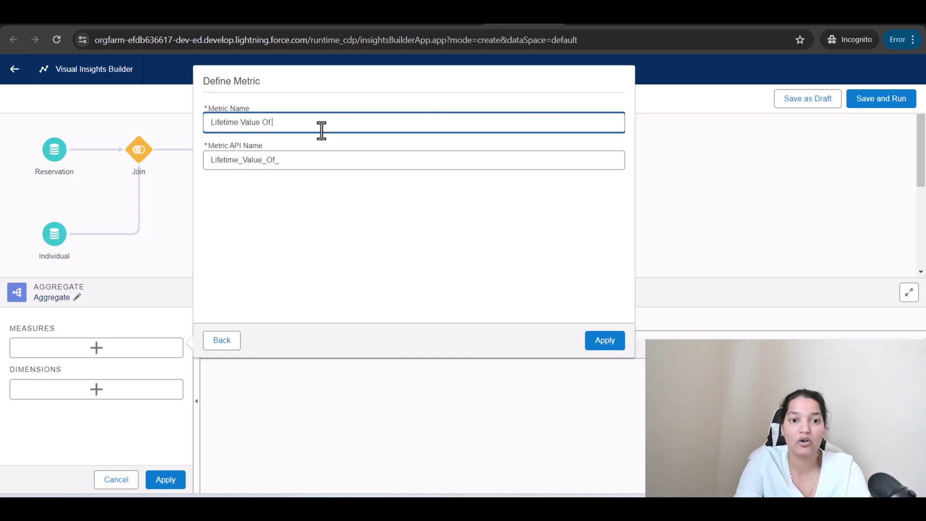
type(" the Customer")
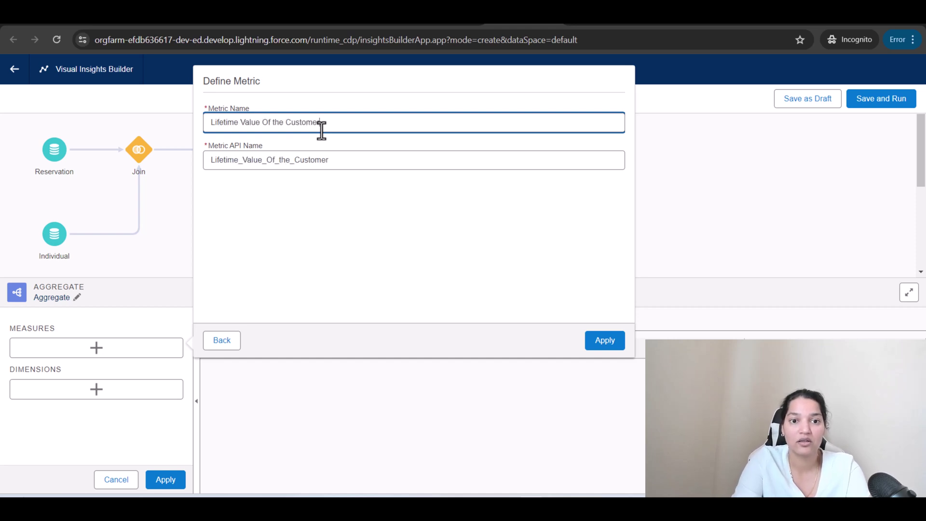
left_click(608, 341)
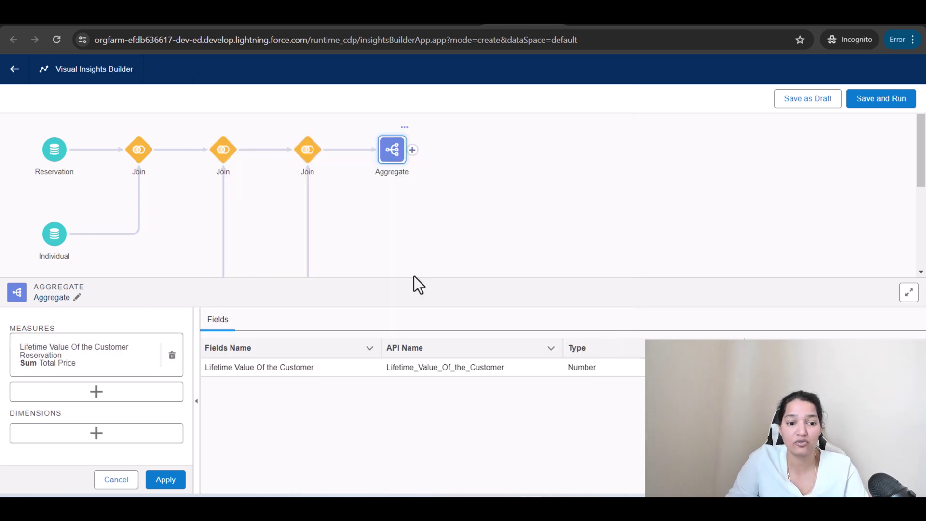
left_click_drag(206, 368, 316, 368)
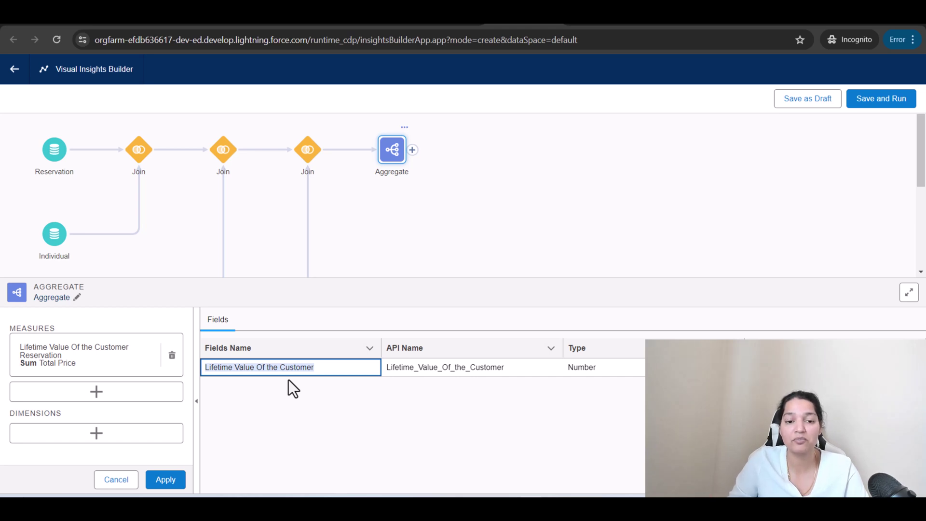
Add a Count of Reservation ID measure named 'Total Reservation Per Customer'
left_click(103, 402)
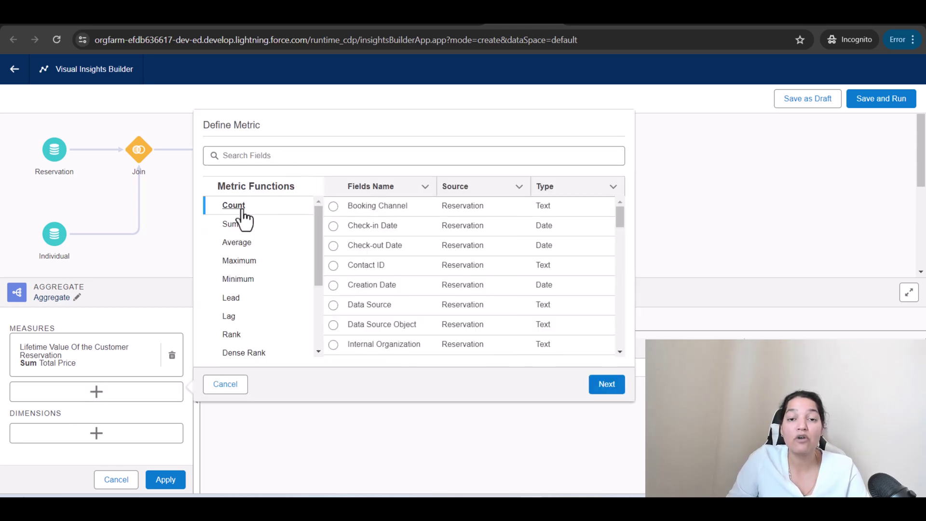
left_click(322, 156)
type("rese")
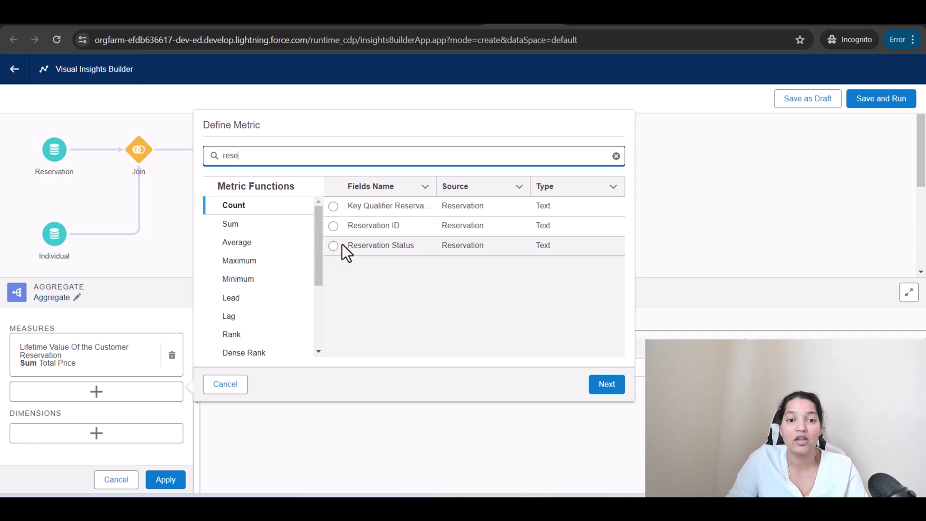
left_click(332, 226)
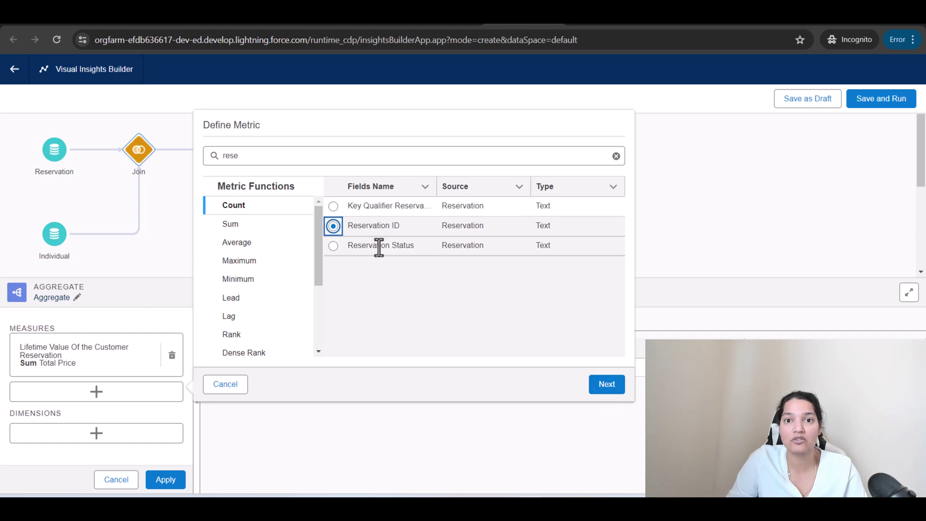
left_click(617, 387)
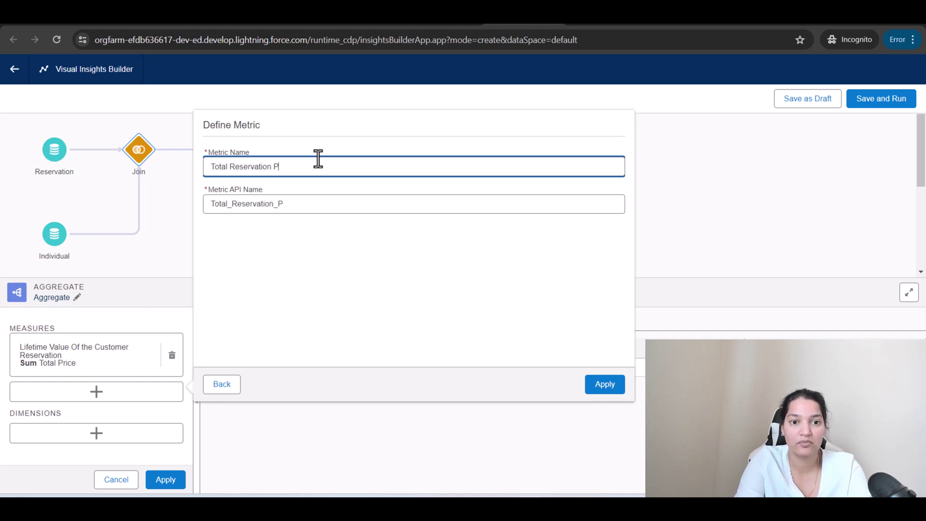
type("Total Reservation Per Customer")
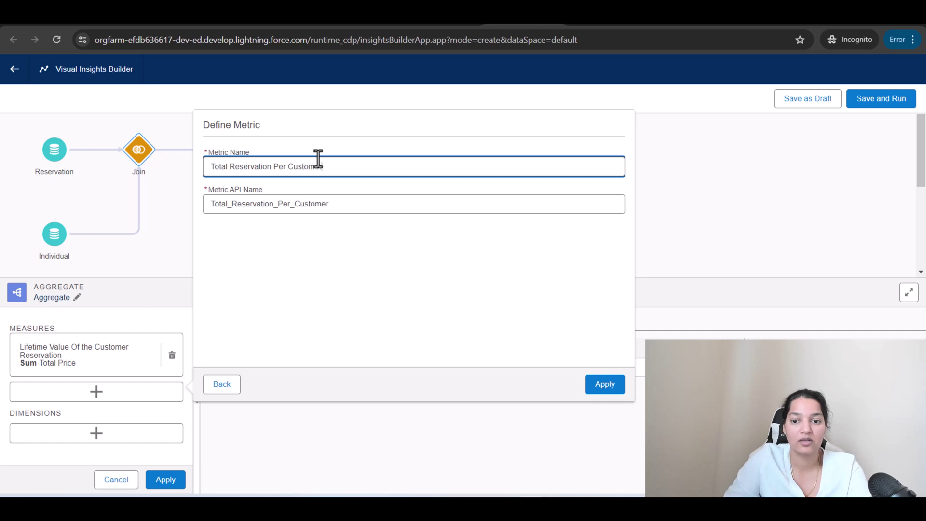
left_click(605, 385)
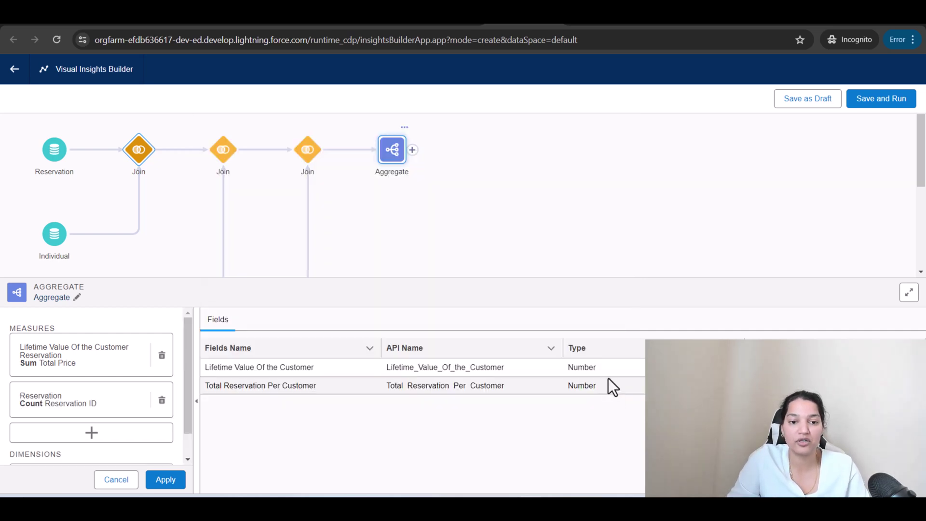
scroll(192, 354, "down", 2)
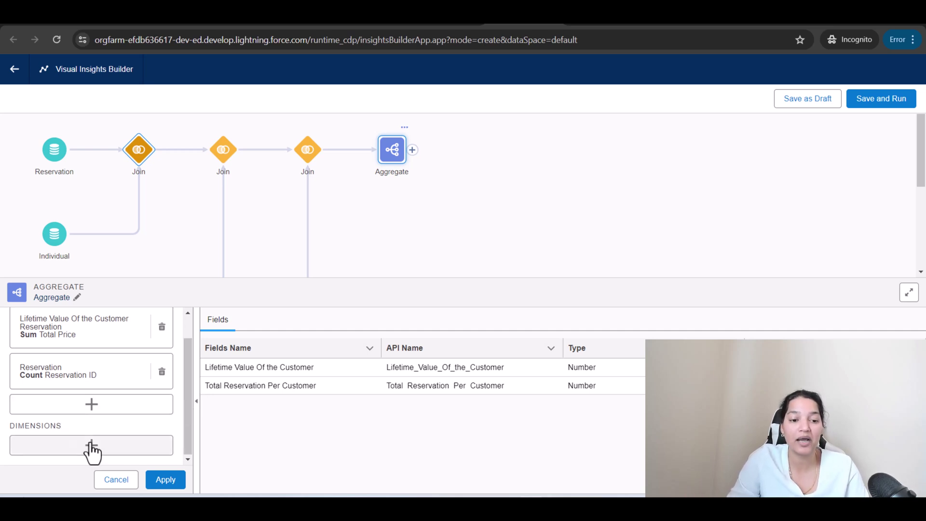
Add the 'Unified Individual Id' dimension from Unified Individual ccid to the aggregate
left_click(145, 444)
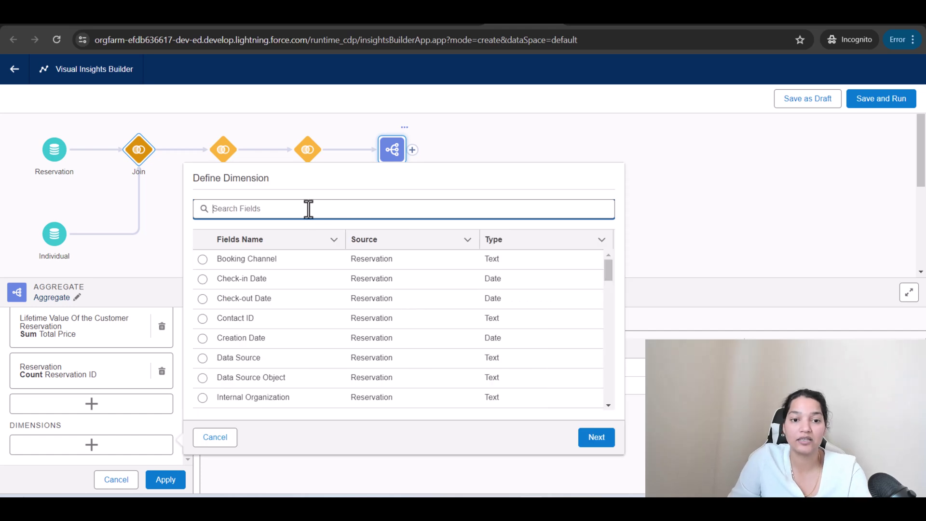
type("unif")
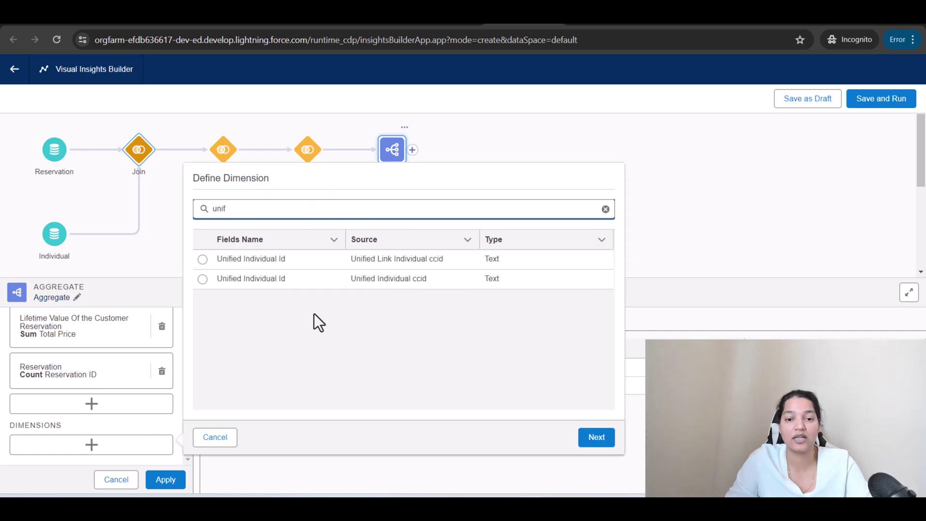
left_click(203, 279)
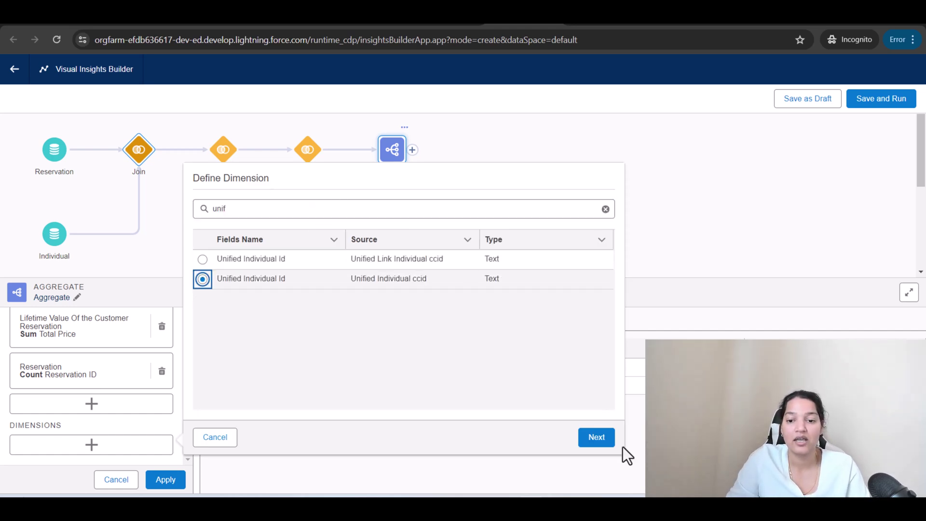
left_click(597, 440)
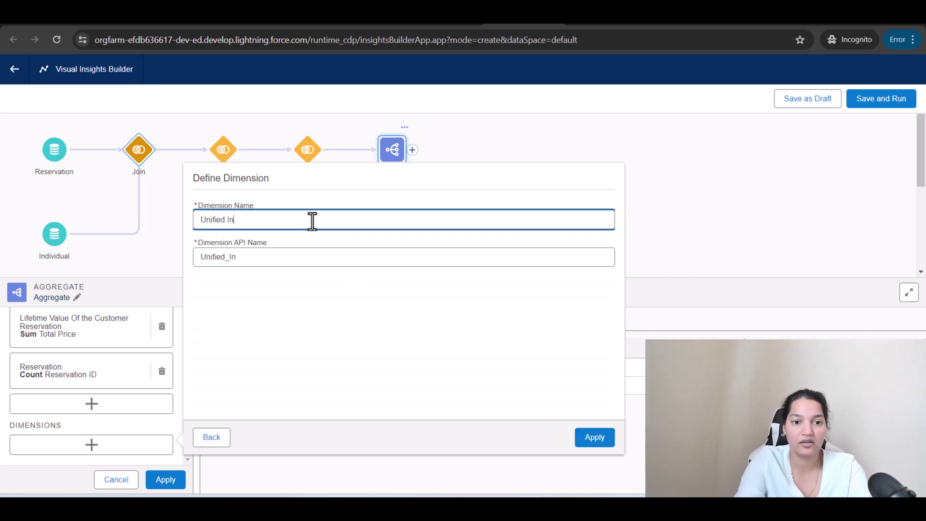
type("Unified Individual Id")
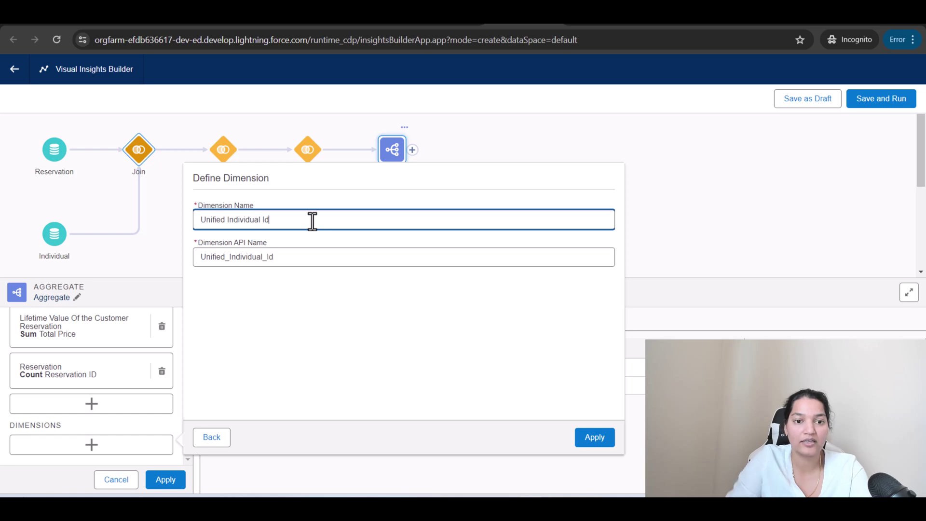
left_click(590, 440)
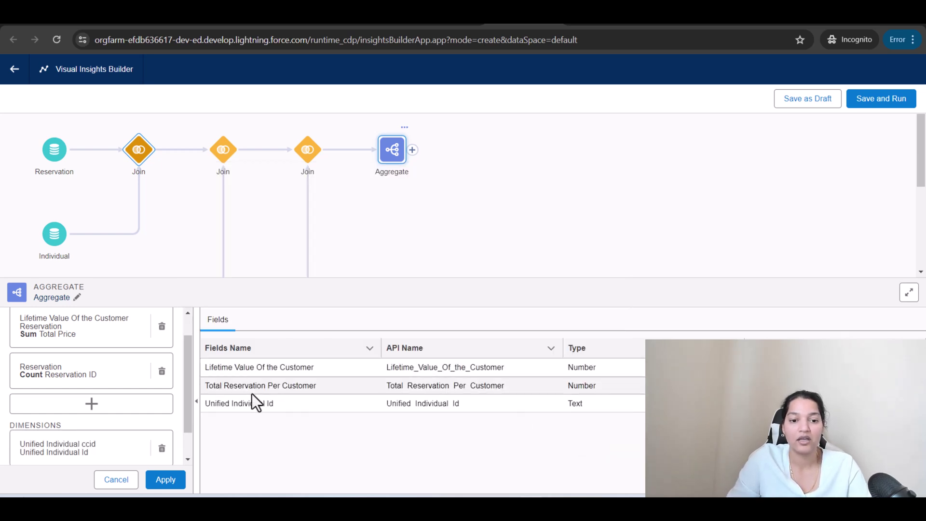
left_click_drag(302, 403, 204, 405)
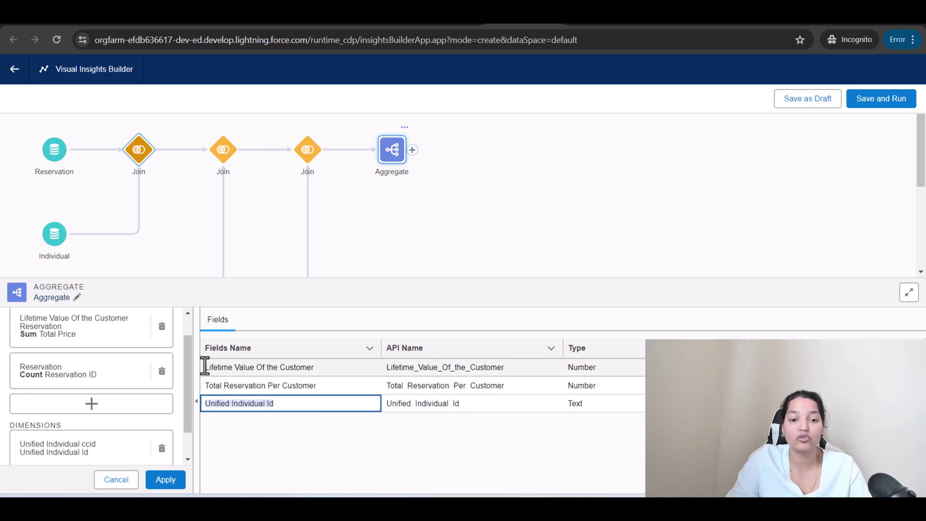
left_click_drag(205, 366, 331, 365)
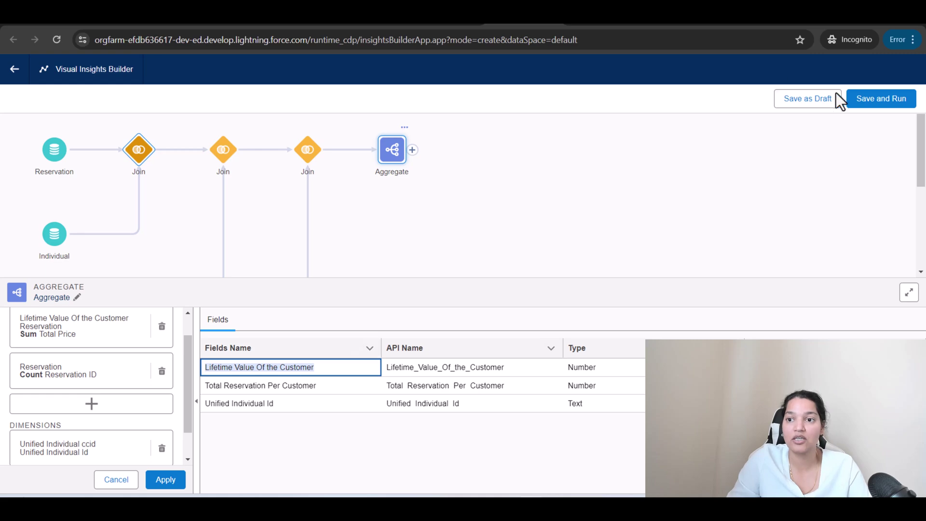
Apply the Aggregate step's pending measures and dimension before saving
left_click(872, 108)
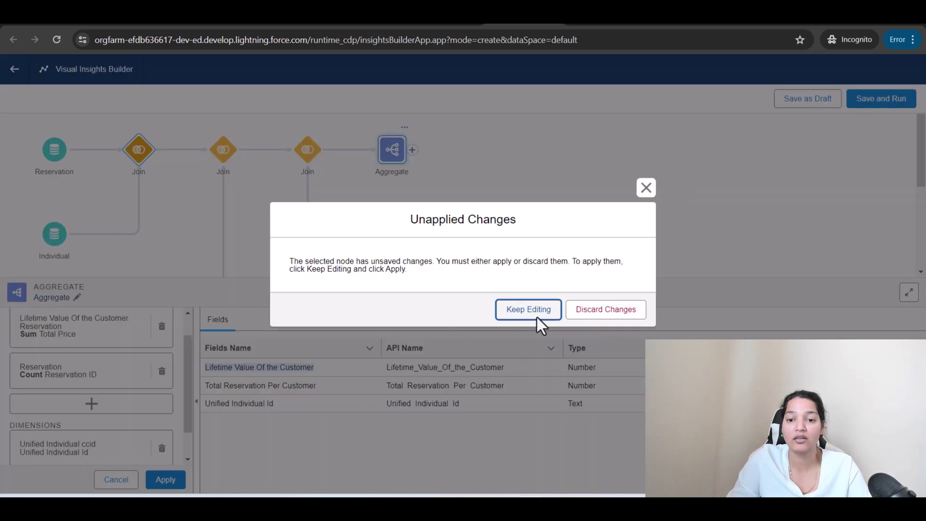
left_click(536, 316)
left_click(169, 481)
left_click(179, 484)
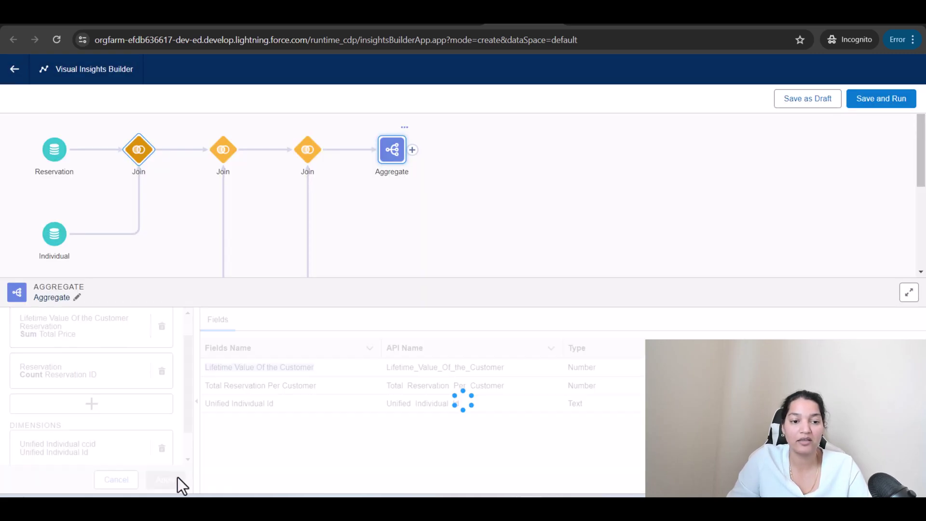
Save the insight as 'Lifetime Calculated Insights', Not Scheduled, and enable it
left_click(883, 102)
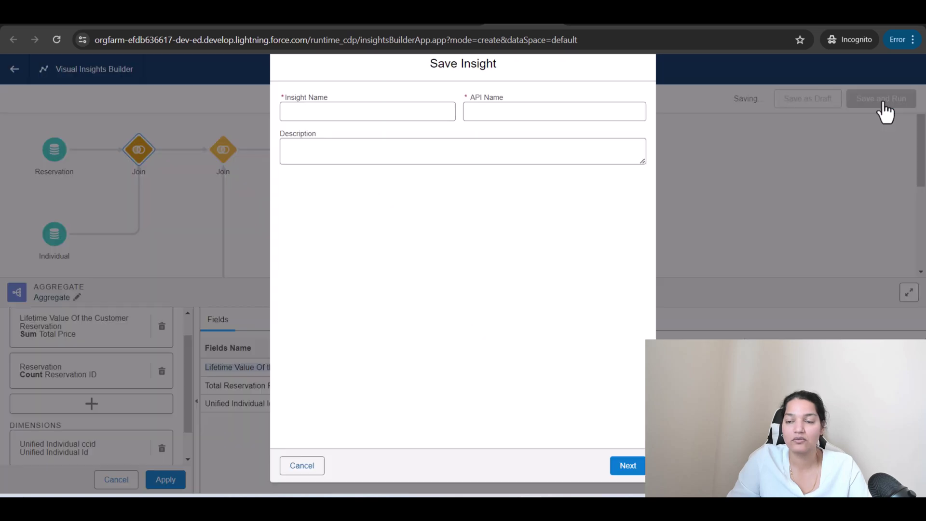
left_click(419, 112)
type("Li")
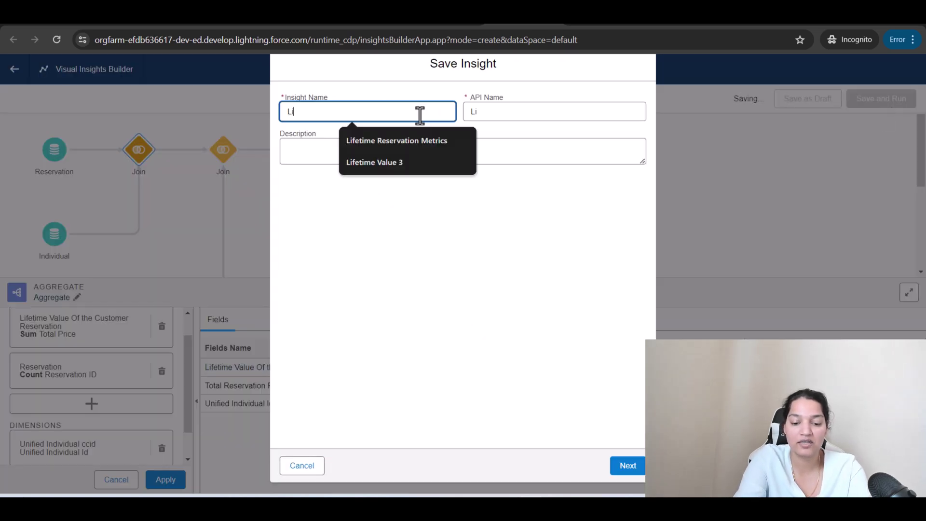
type("fetime")
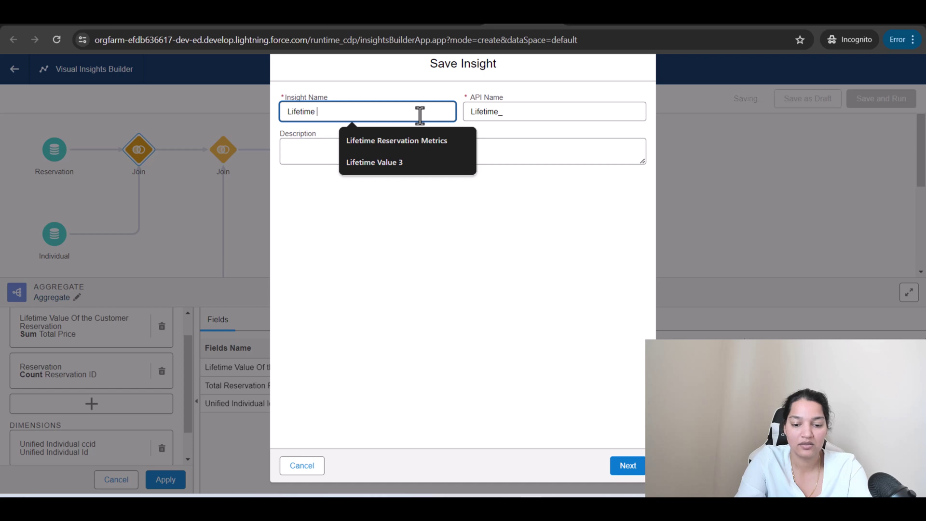
type(" Calculat")
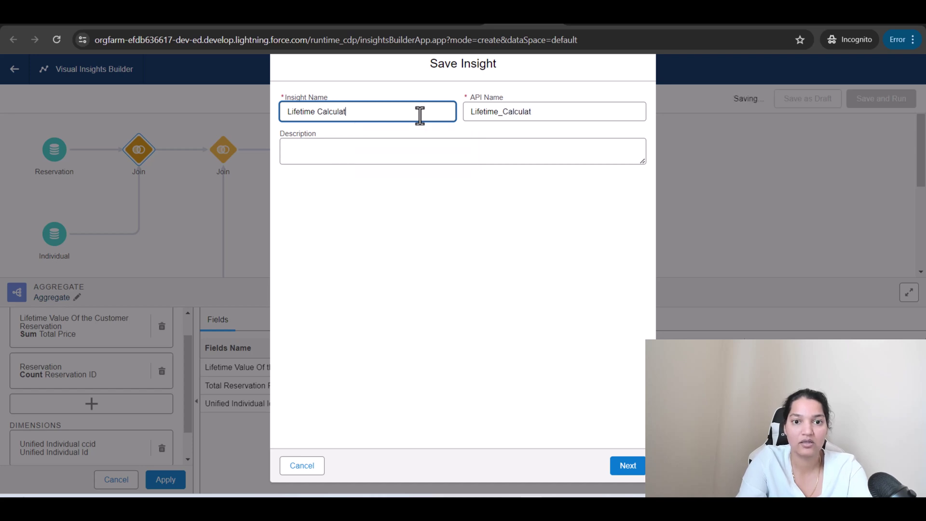
type("ed Insights")
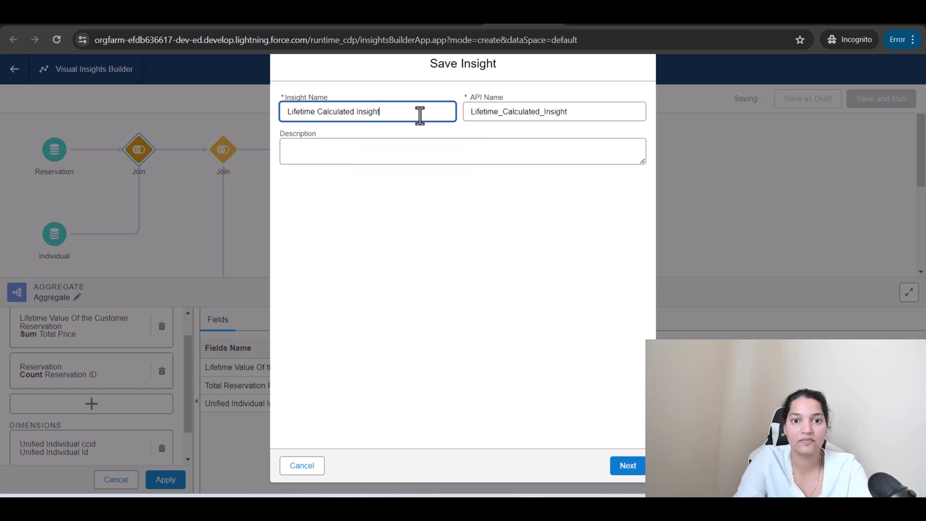
left_click(627, 467)
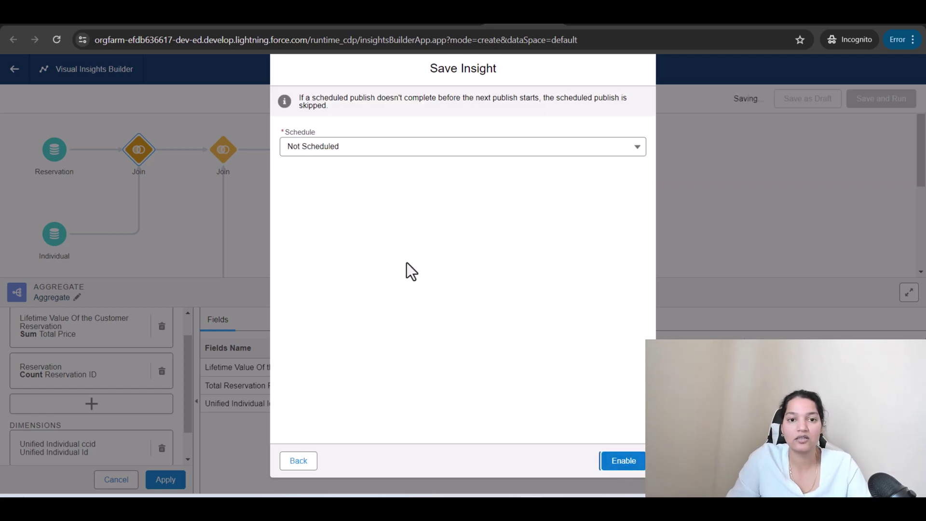
left_click(385, 153)
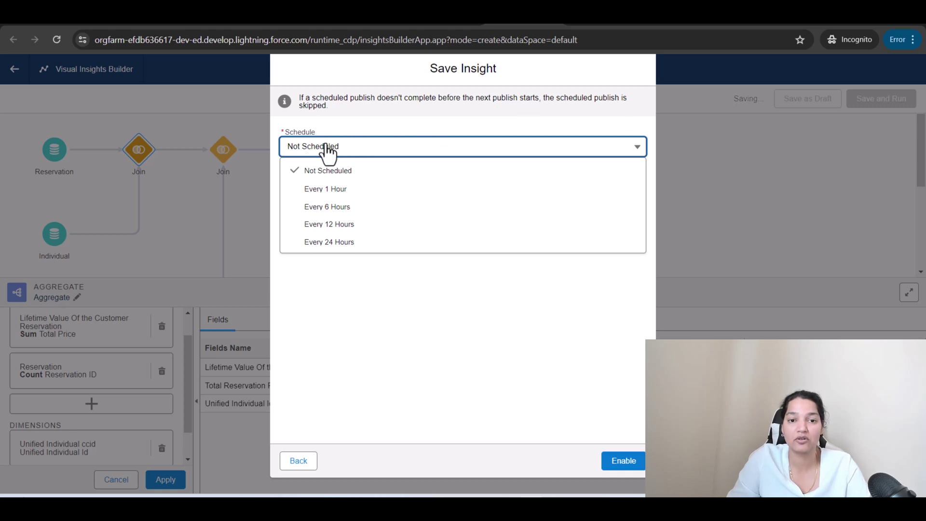
left_click(313, 152)
left_click(619, 461)
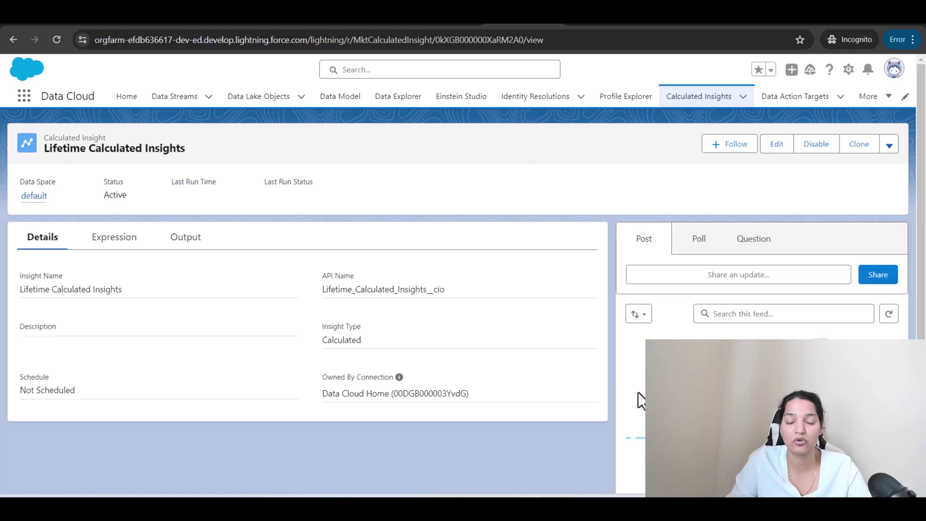
Show the SQL expression, highlighting the SUM of Total Price and its lifetime value alias
left_click(115, 238)
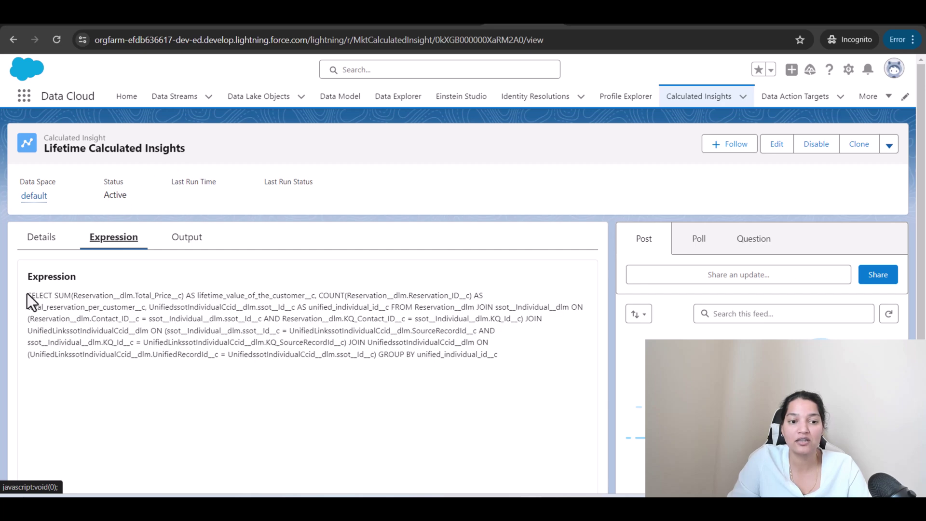
left_click_drag(27, 293, 516, 374)
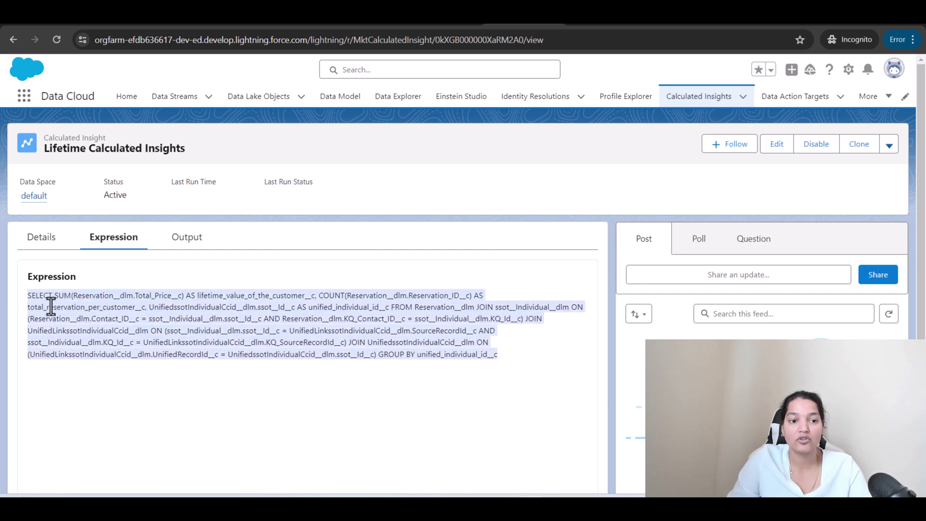
left_click(28, 304)
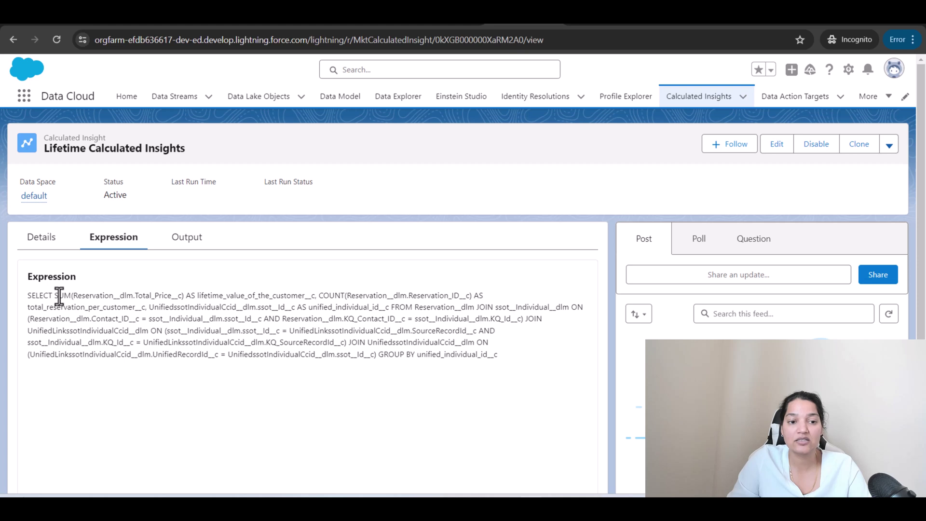
left_click_drag(73, 296, 185, 295)
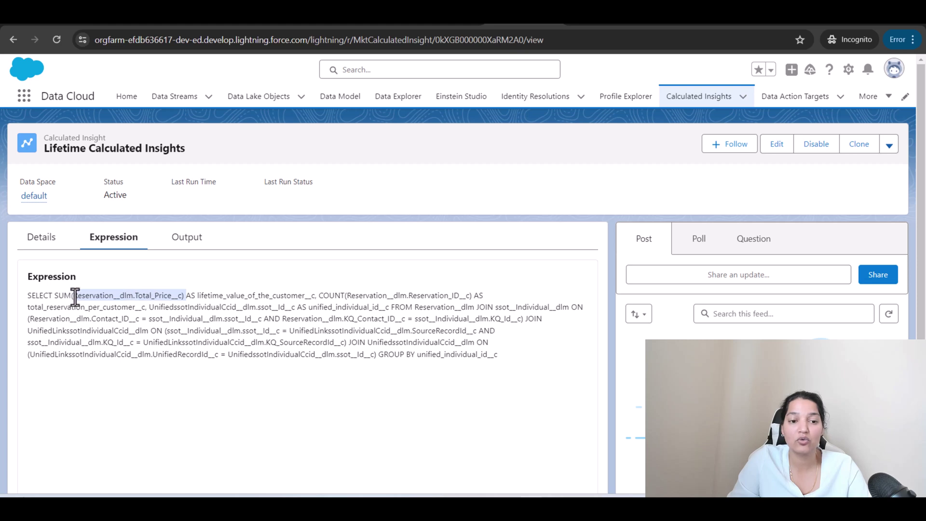
left_click_drag(197, 295, 312, 298)
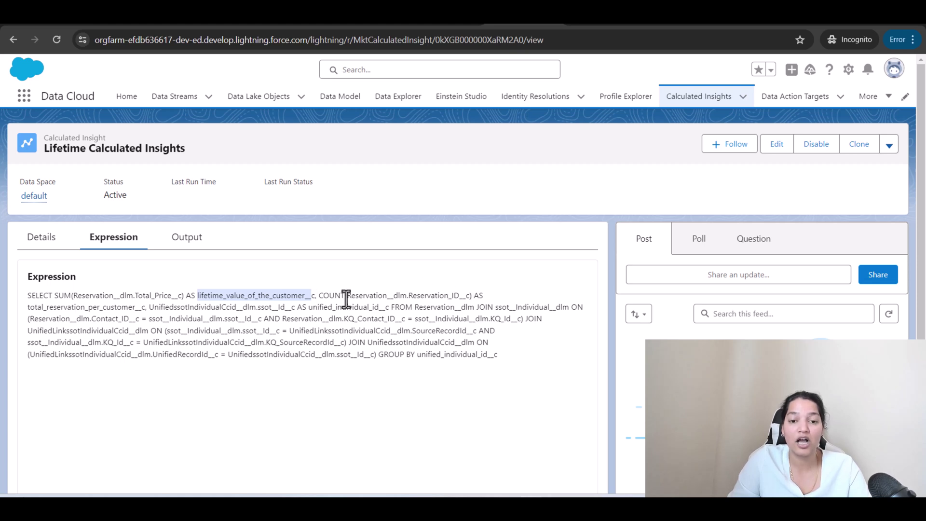
Highlight the COUNT of reservation IDs, its alias and the GROUP BY clause
left_click_drag(473, 295, 320, 296)
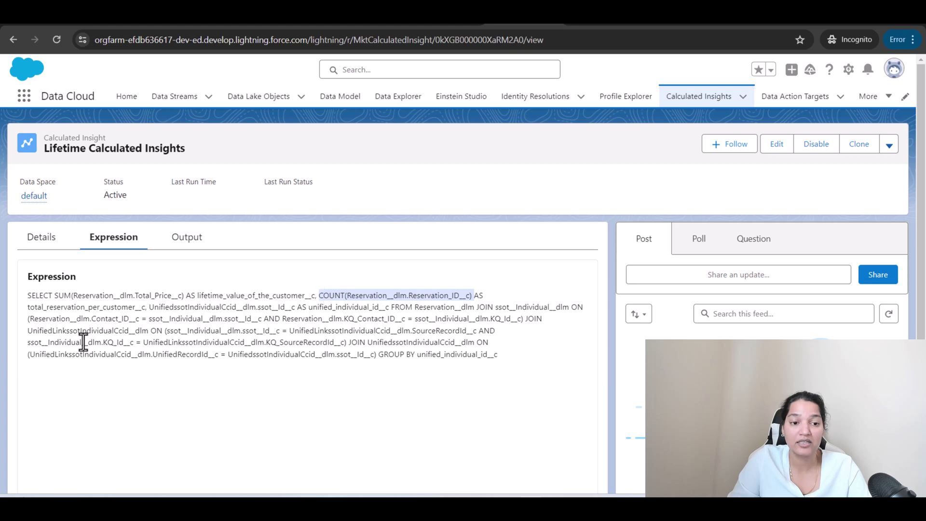
left_click(28, 310)
left_click_drag(28, 310, 145, 309)
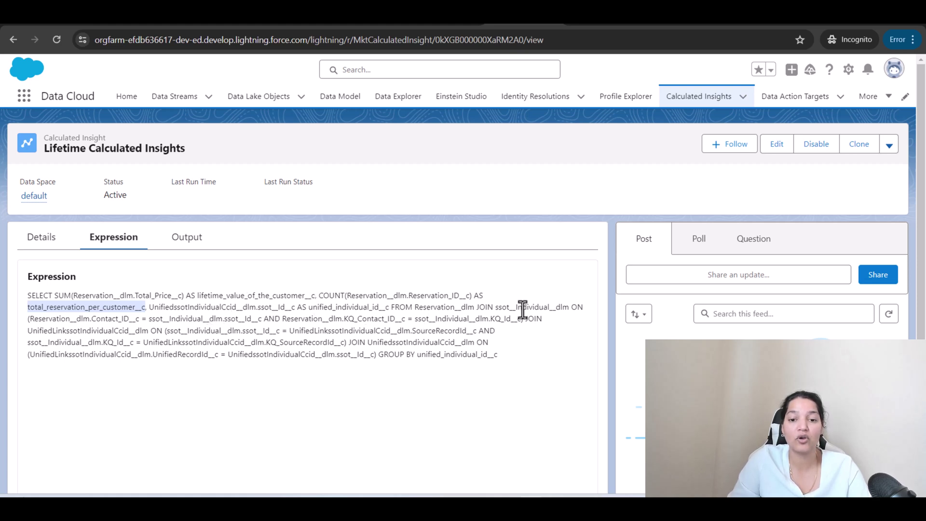
left_click_drag(499, 354, 377, 356)
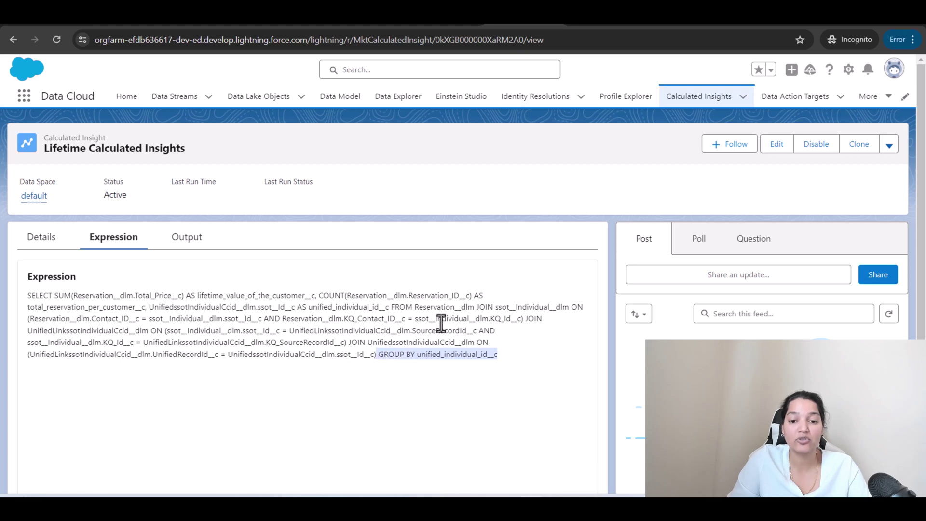
left_click_drag(36, 295, 506, 355)
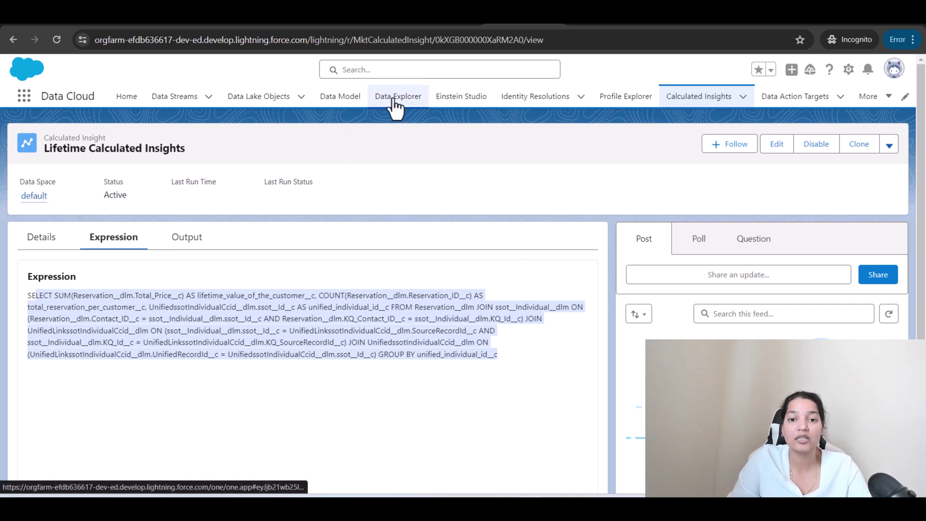
left_click(414, 102)
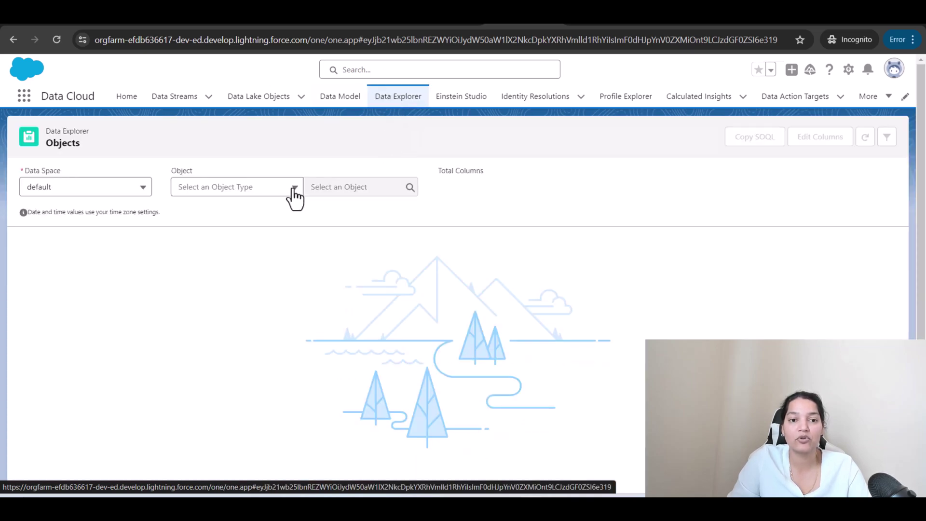
Load Lifetime Calculated Insights under the Calculated Insights object type, then return to the insights list
left_click(290, 193)
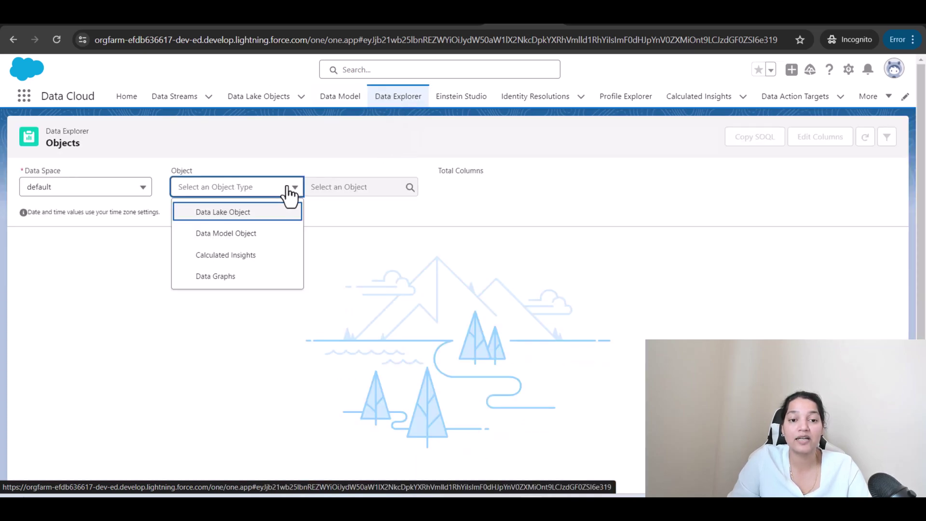
left_click(224, 261)
left_click(360, 188)
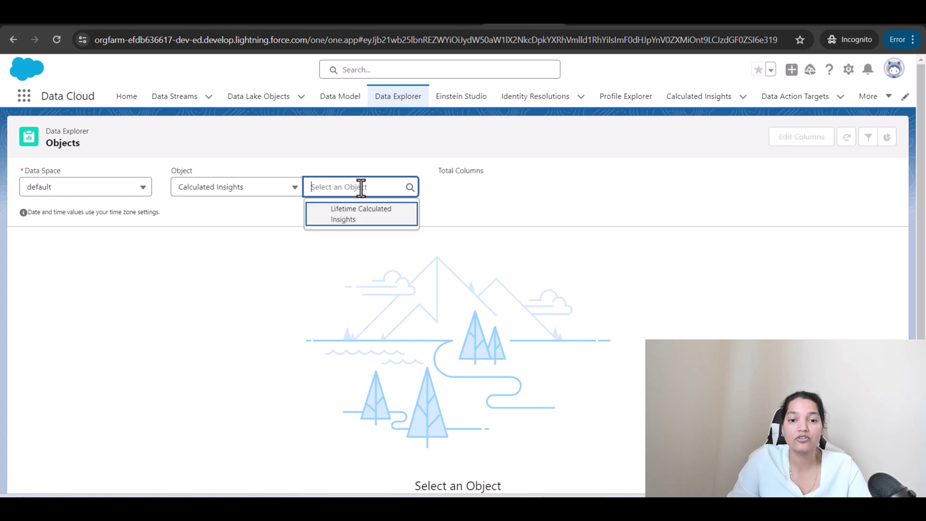
left_click(374, 215)
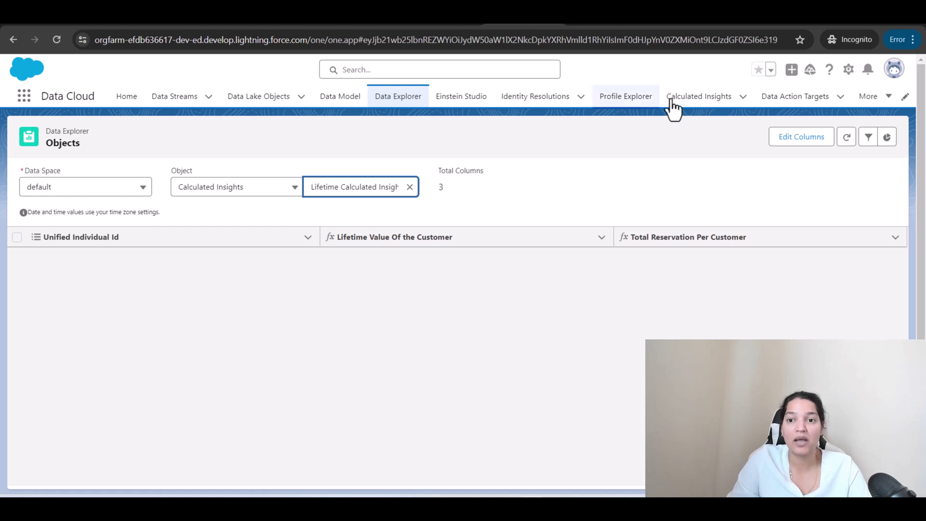
left_click(689, 100)
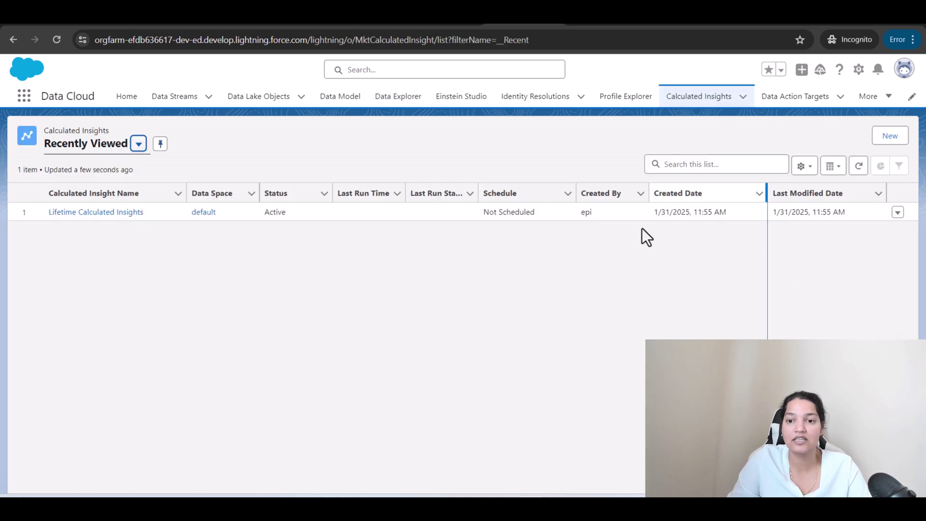
Publish Lifetime Calculated Insights now from its record, confirming the new run's status reads Pending
left_click_drag(536, 213, 483, 213)
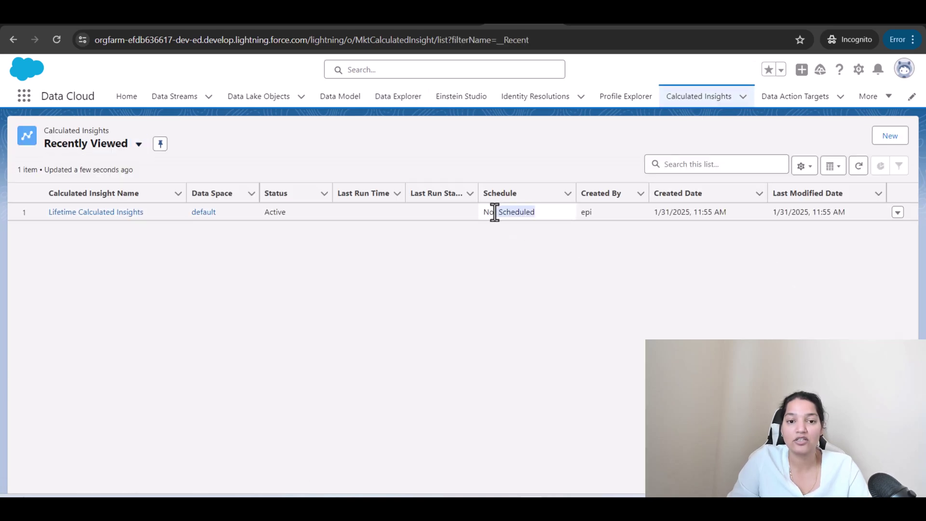
left_click(106, 214)
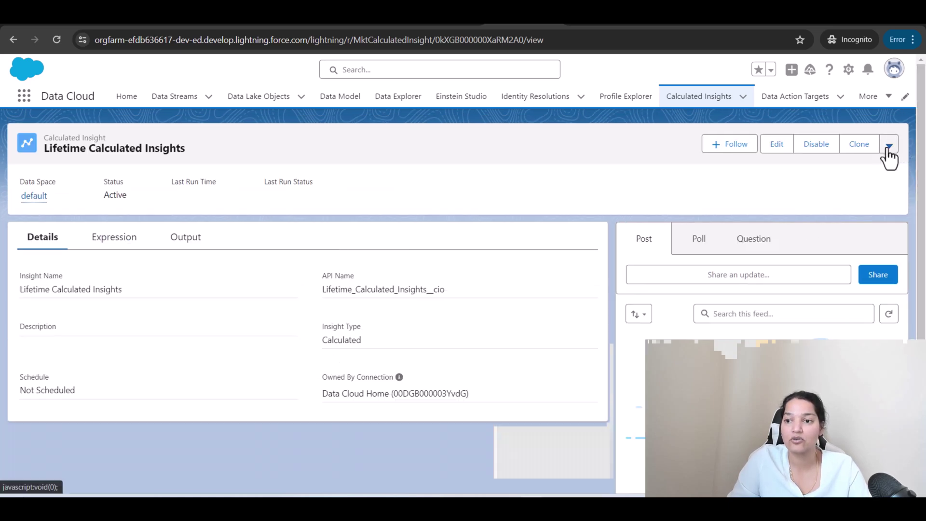
left_click(890, 147)
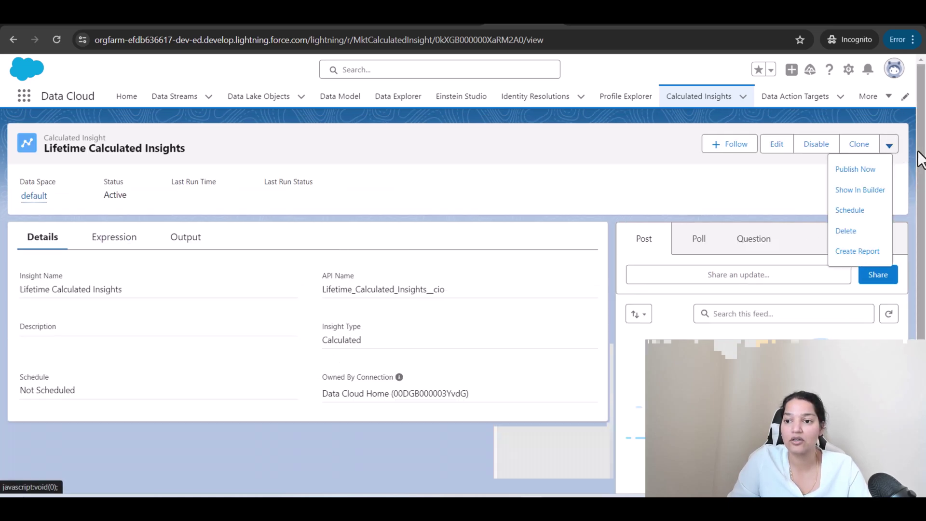
left_click(861, 169)
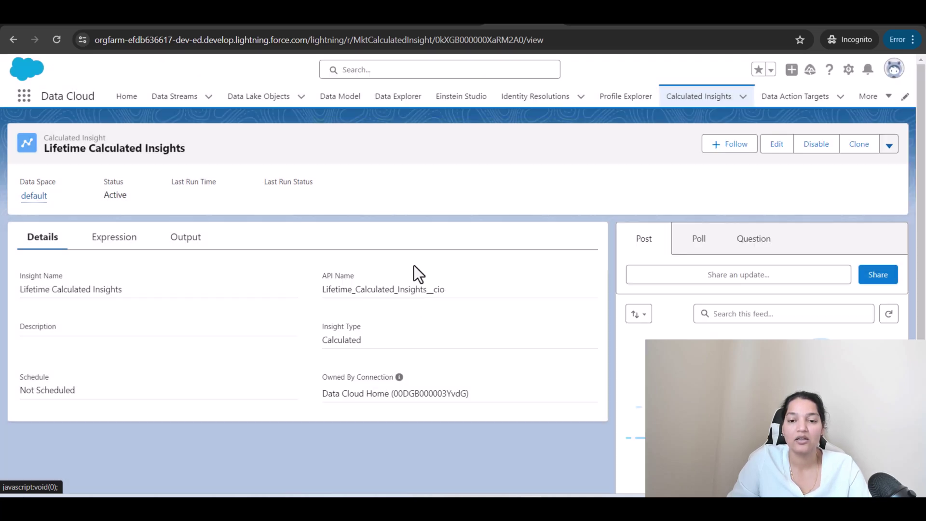
left_click_drag(292, 194, 334, 195)
left_click(587, 128)
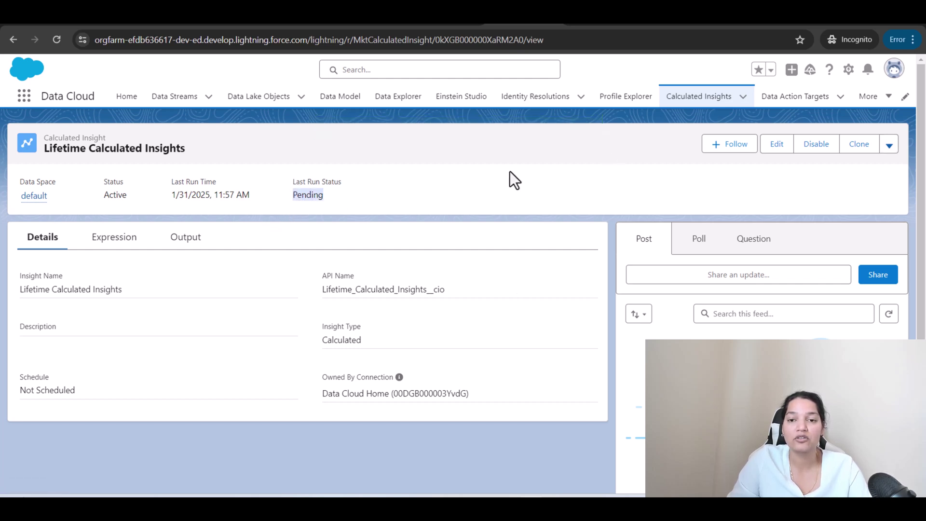